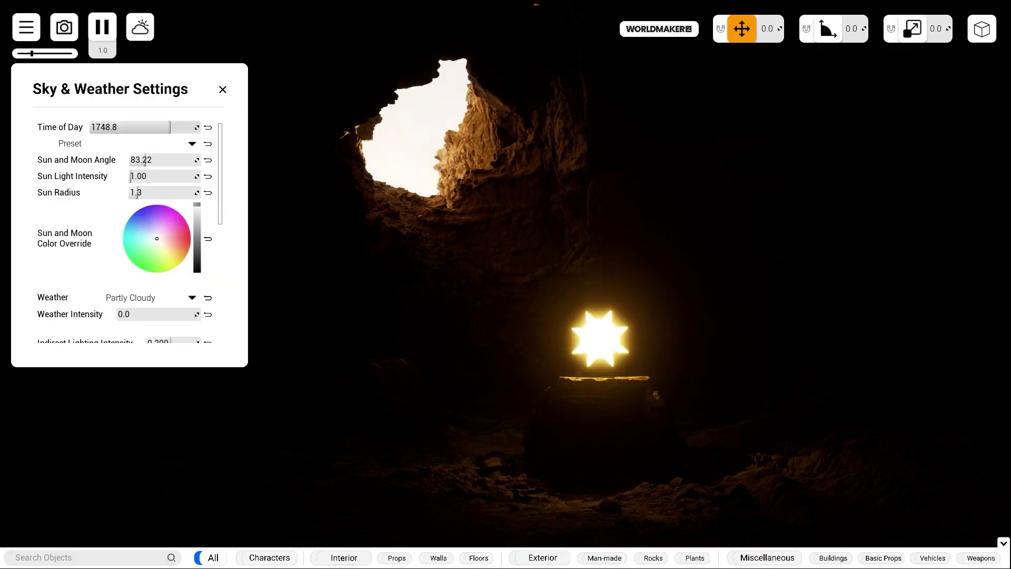
- Move the Time of Day earlier to brighten the cave scene
left_click_drag(167, 127, 156, 127)
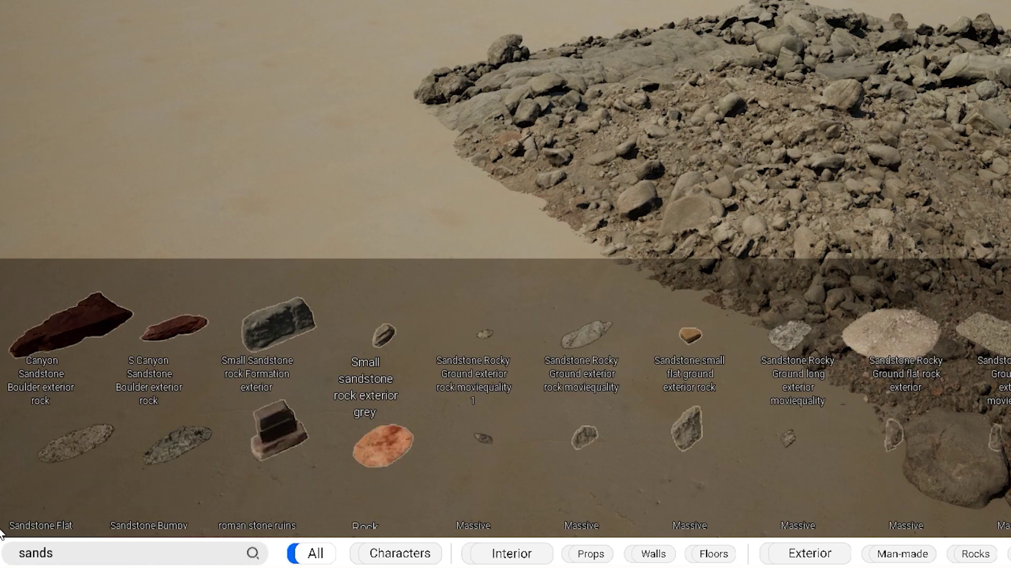
- Place a massive sandstone cliff rock from the library on the sand beside the rocky ground patch
right_click_drag(946, 526, 819, 513)
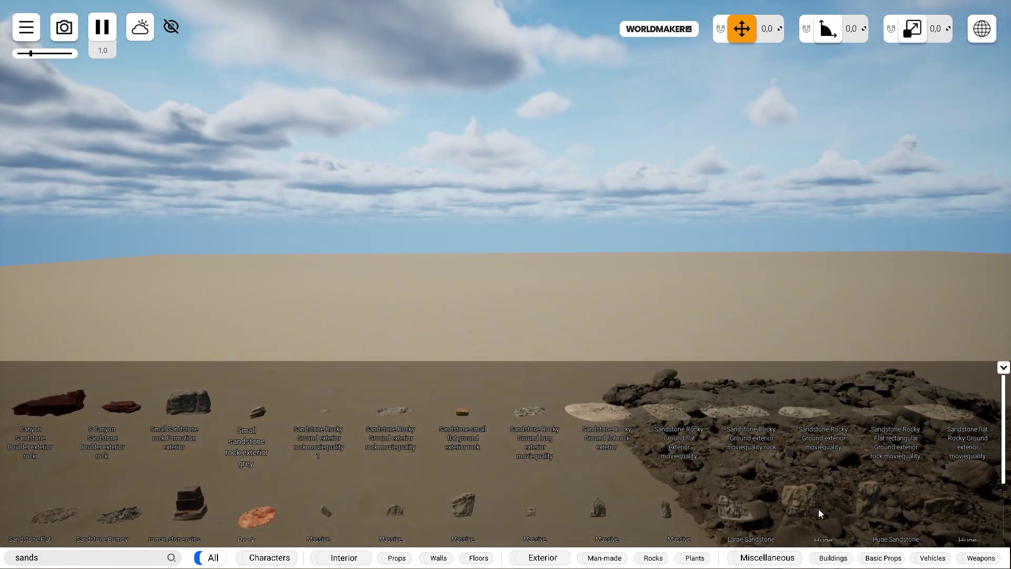
left_click_drag(465, 303, 445, 317)
right_click_drag(446, 317, 605, 295)
left_click(531, 261)
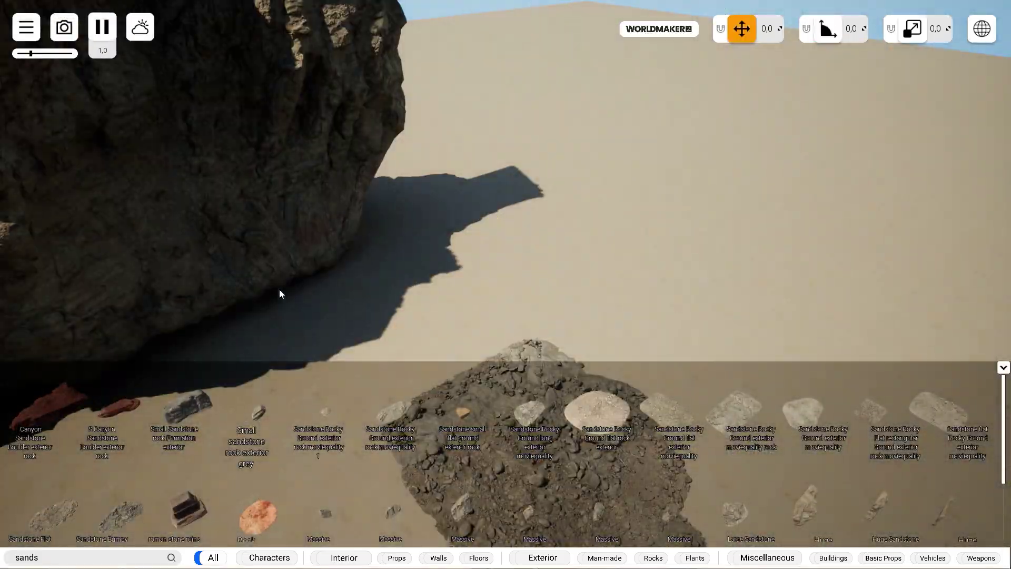
right_click_drag(279, 289, 295, 284)
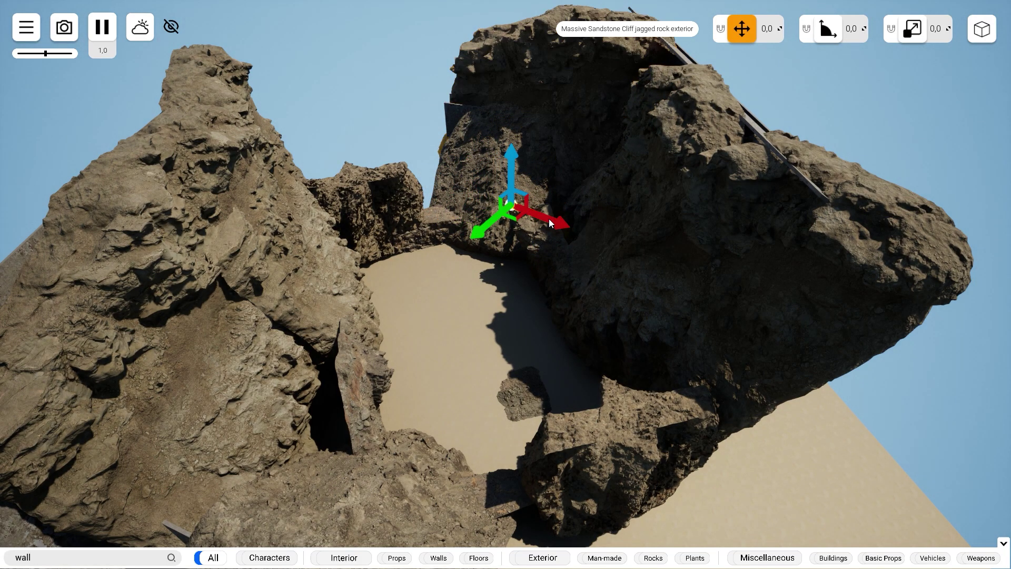
- Move the Massive Sandstone Cliff jagged rock into the gap at the back of the cliff ring and deselect it
mouse_move(456, 215)
left_mouse_down()
mouse_move(482, 216)
mouse_move(436, 227)
mouse_move(446, 209)
left_mouse_up()
key("w")
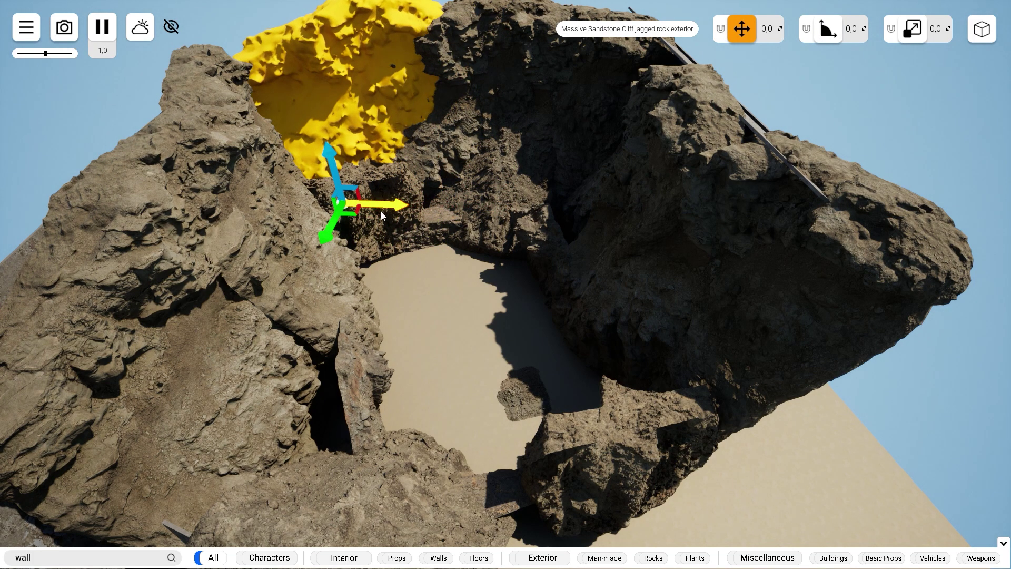
mouse_move(352, 240)
left_mouse_down()
mouse_move(368, 237)
mouse_move(346, 253)
left_mouse_up()
key("w")
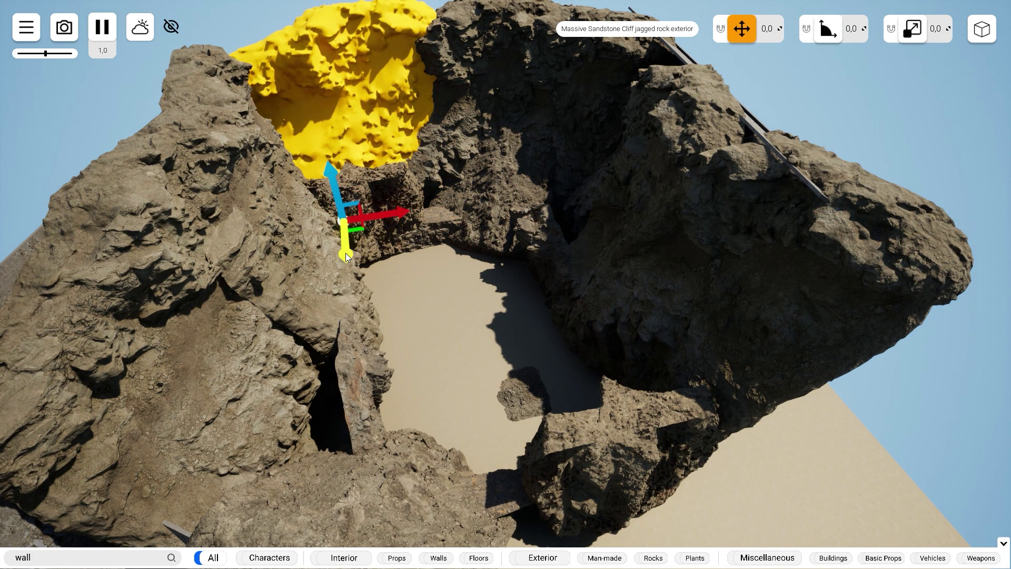
key("Escape")
right_click_drag(355, 246, 535, 271)
key("d")
scroll(503, 209, "up", 4)
left_click(547, 246)
key("d")
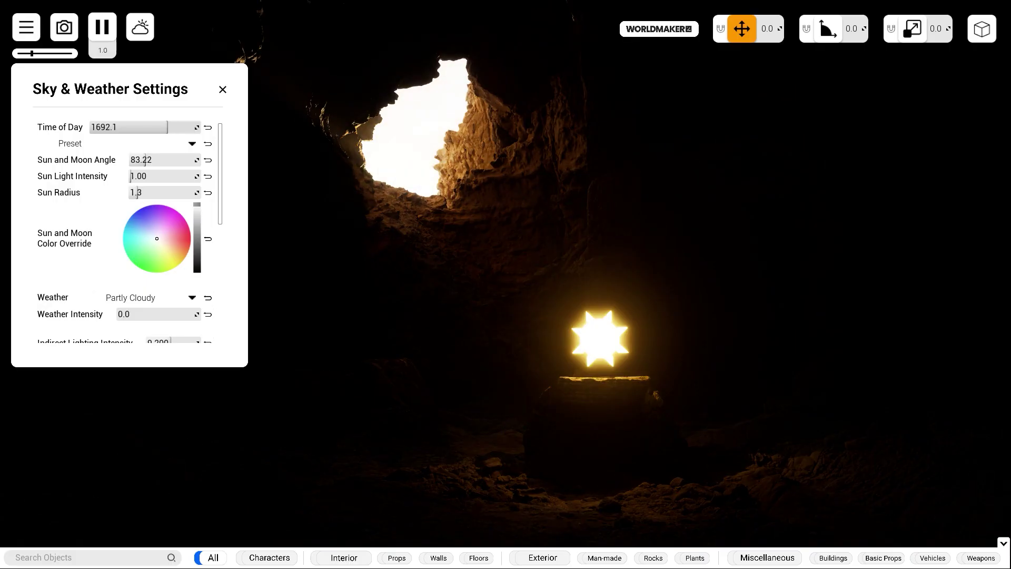
- Set the Time of Day to about 1544.7 so sunlight enters the cave, and close the sky and weather settings
left_click_drag(168, 127, 156, 127)
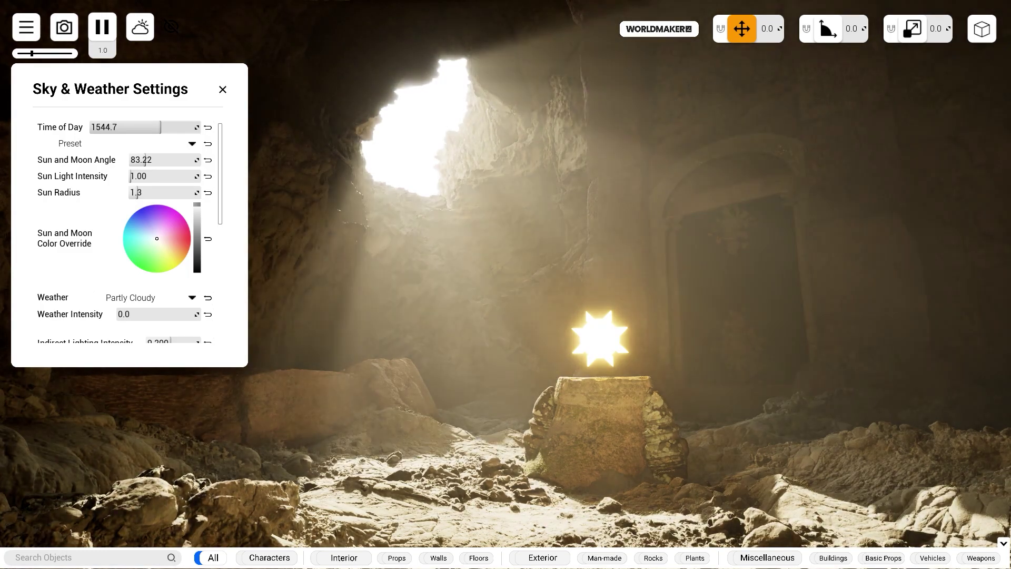
left_click_drag(160, 127, 161, 126)
left_click(222, 90)
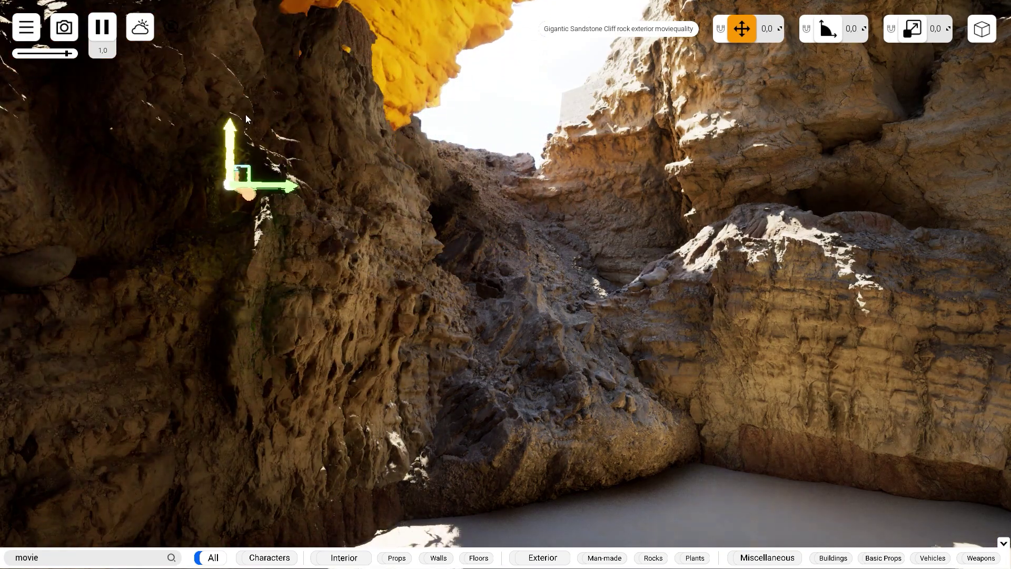
- Raise the Gigantic Sandstone Cliff so it overhangs the cave's side wall, and deselect it
right_click_drag(246, 115, 326, 307)
left_click_drag(357, 368, 365, 326)
left_click(452, 337)
right_click_drag(453, 337, 491, 338)
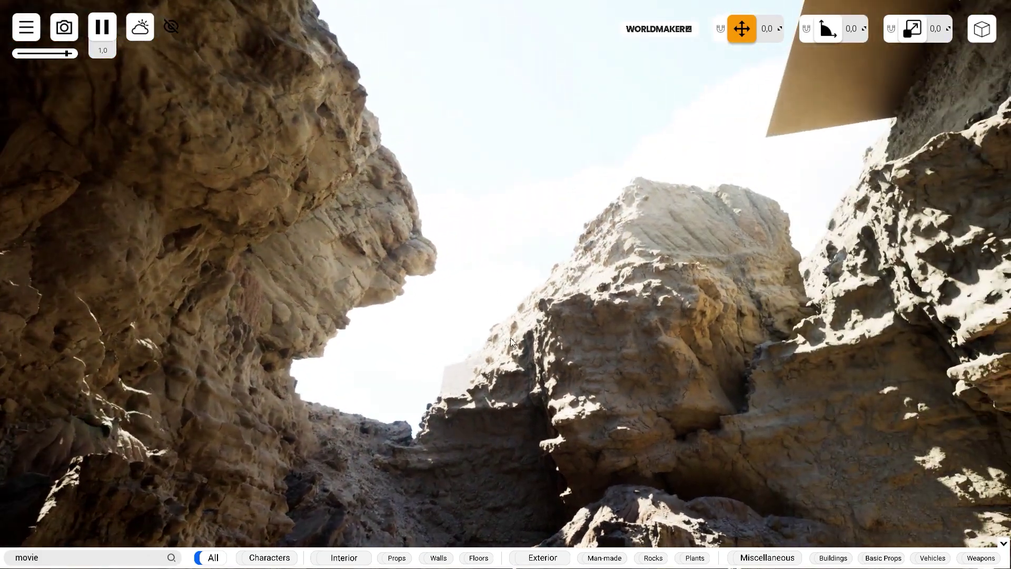
- Shift a cliff rock sideways and upward to narrow the open sky above the cave walls
left_click(622, 302)
right_click_drag(621, 302, 518, 470)
left_click_drag(456, 496, 671, 504)
left_click_drag(602, 450, 658, 229)
left_click(645, 286)
right_click_drag(644, 285, 864, 158)
- Enlarge the Thai beach sand ground slab above the cave and move it to form the ceiling
left_click(389, 170)
key("r")
left_click_drag(378, 159, 409, 197)
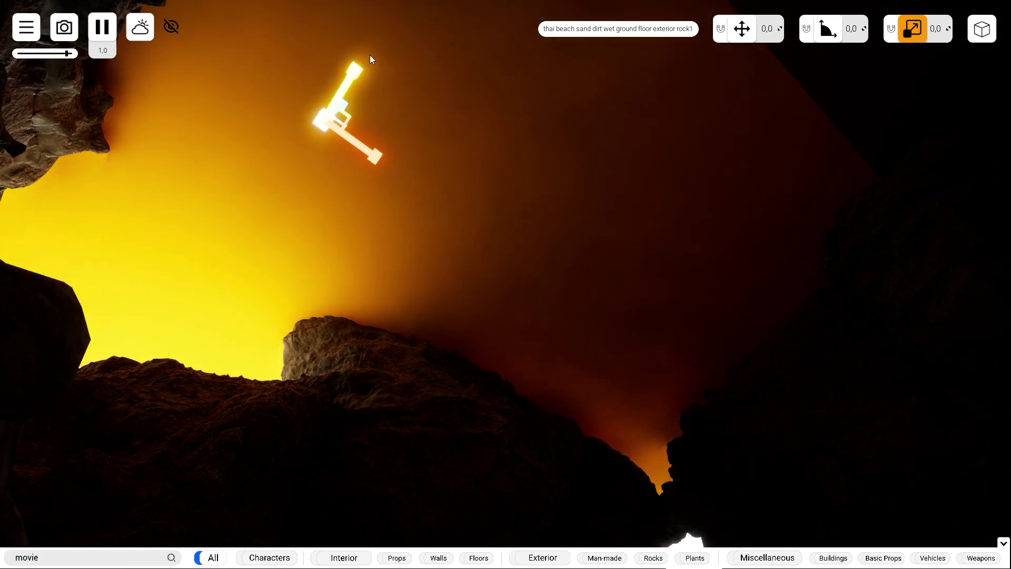
key("w")
left_click_drag(344, 107, 306, 160)
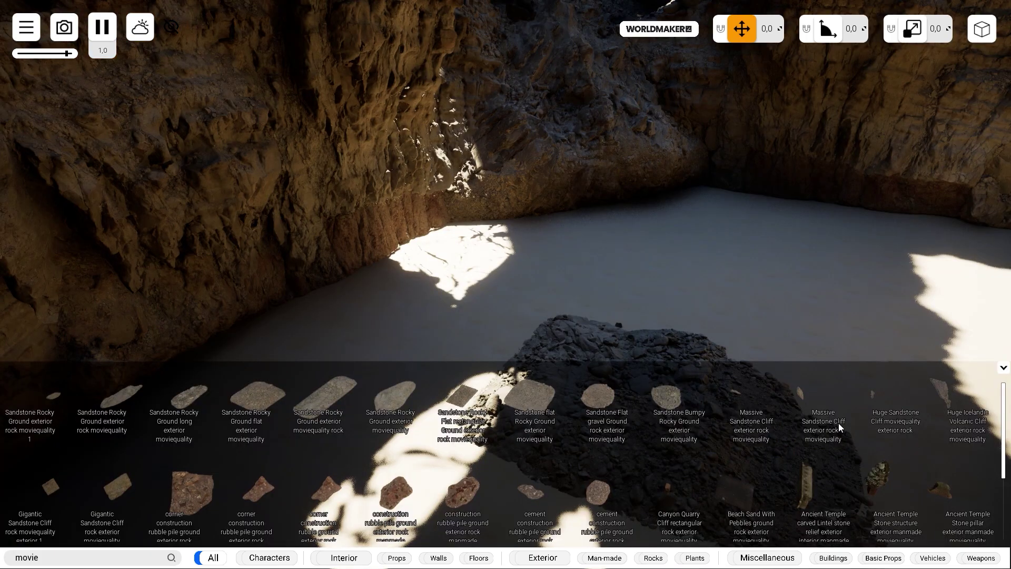
- Place a Huge Sandstone Cliff moviequality rock from the library and position it as an overhang above the cave opening
right_click_drag(971, 389, 911, 387)
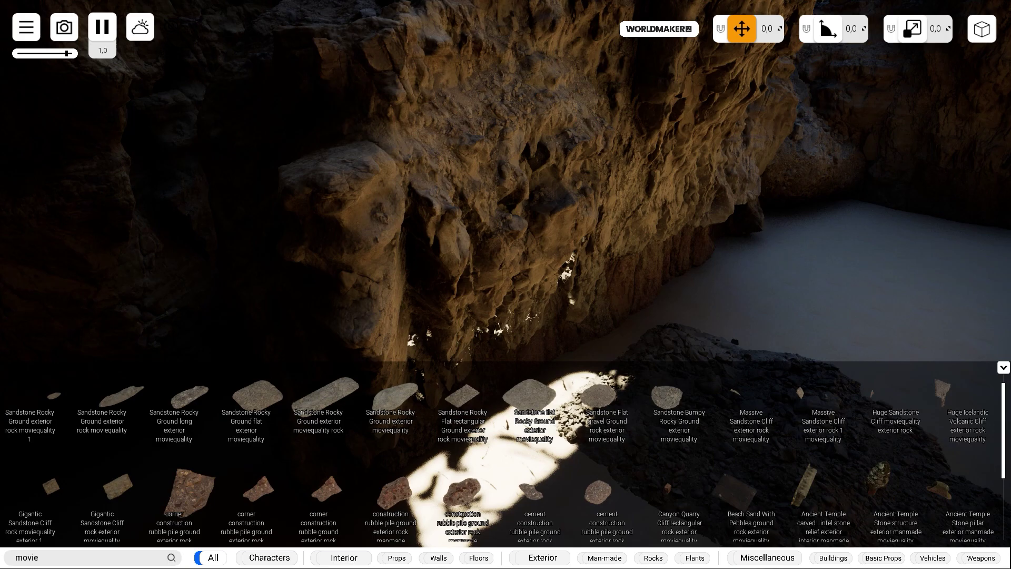
right_click_drag(622, 290, 621, 184)
left_click(622, 290)
key("s")
mouse_move(477, 506)
right_mouse_down()
mouse_move(477, 458)
mouse_move(508, 390)
mouse_move(477, 506)
right_mouse_up()
left_click_drag(474, 527, 514, 2)
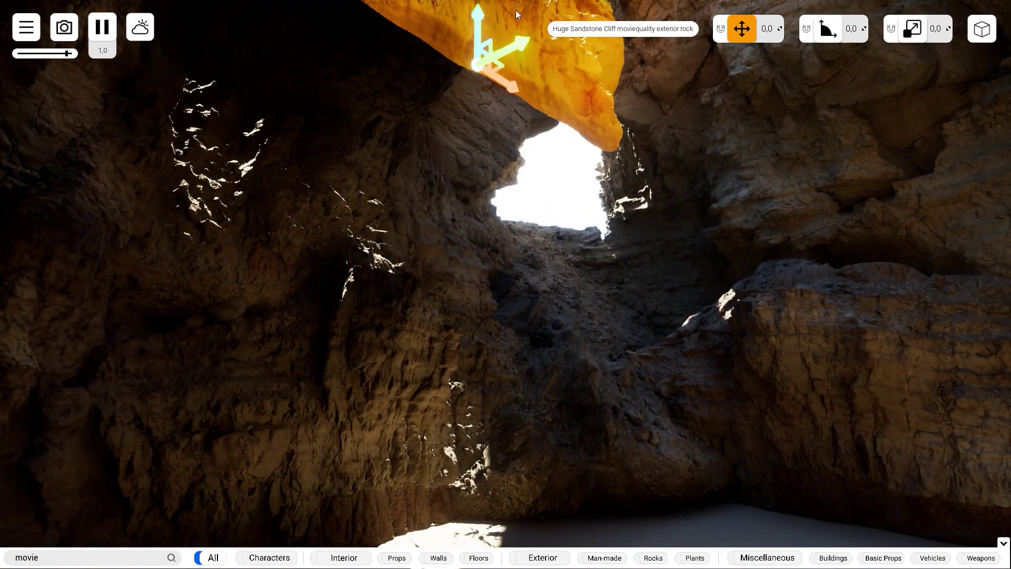
right_click_drag(520, 191, 519, 74)
left_click_drag(458, 264, 437, 342)
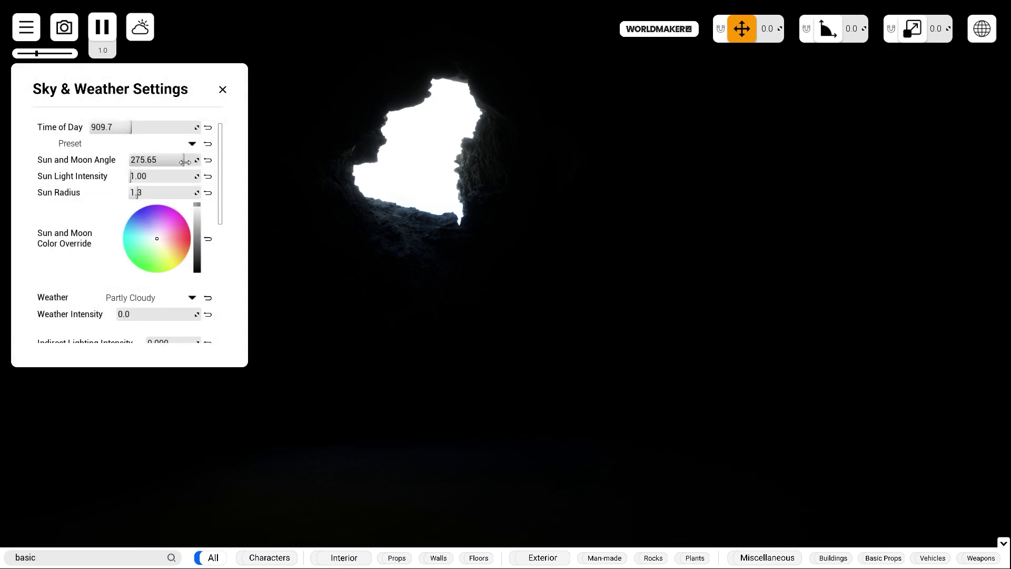
- Set the Sun and Moon Angle to 196.57 and the Indirect Lighting Intensity to 8.796, closing the sky and weather settings
left_click_drag(183, 159, 167, 159)
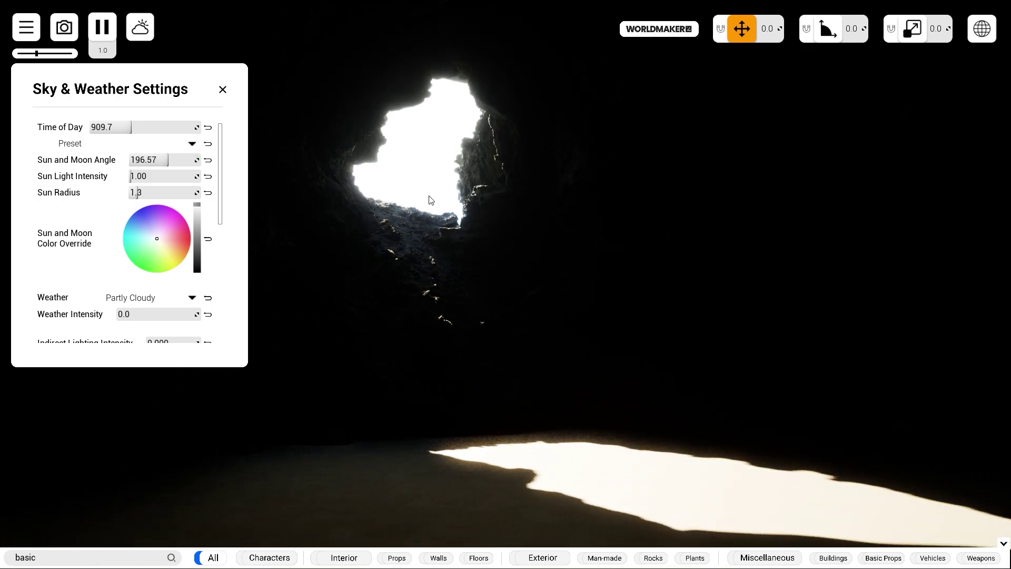
scroll(71, 197, "down", 3)
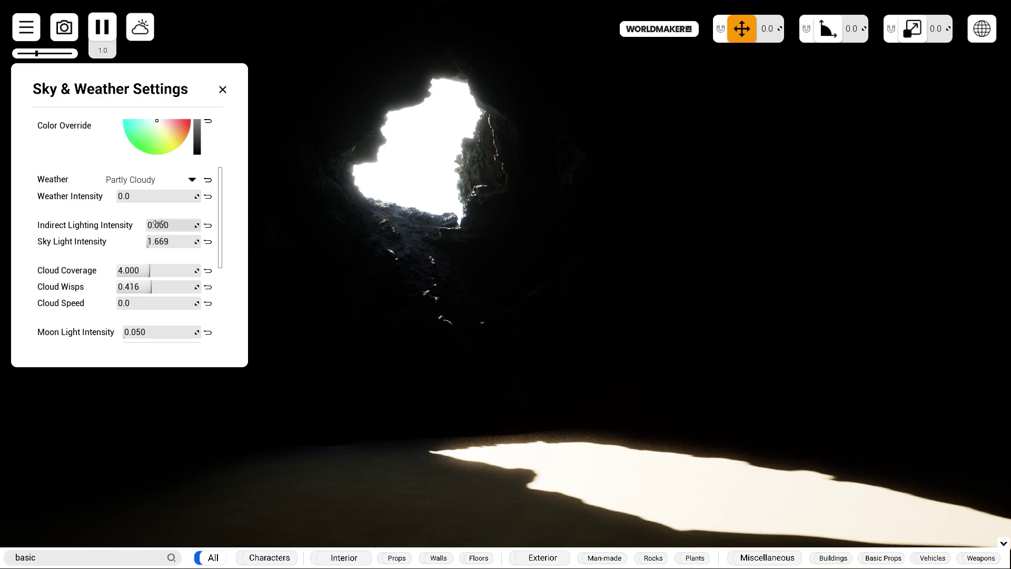
left_click_drag(155, 225, 173, 225)
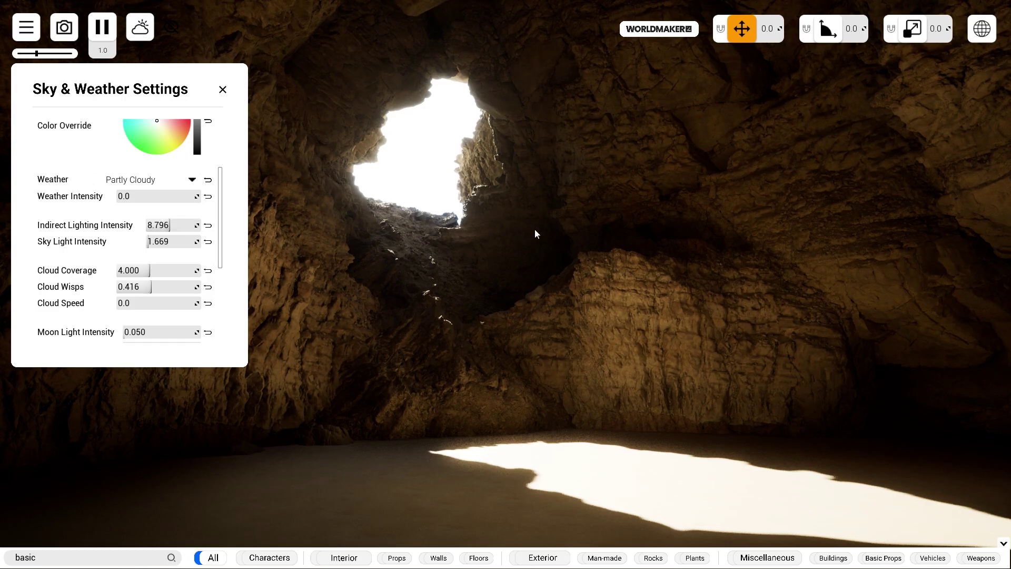
left_click(222, 91)
- Move the large red block into the sunlit floor patch to test how its colour bounces onto the cave walls
right_click_drag(315, 100, 690, 263)
left_click_drag(940, 301, 479, 293)
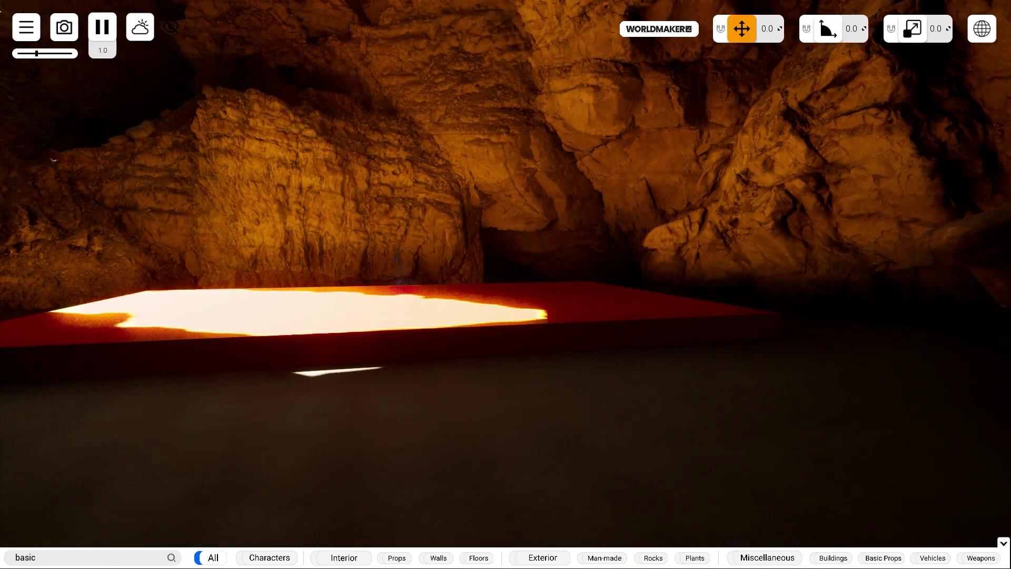
left_click(627, 298)
right_click_drag(627, 298, 372, 161)
right_click_drag(874, 380, 891, 398)
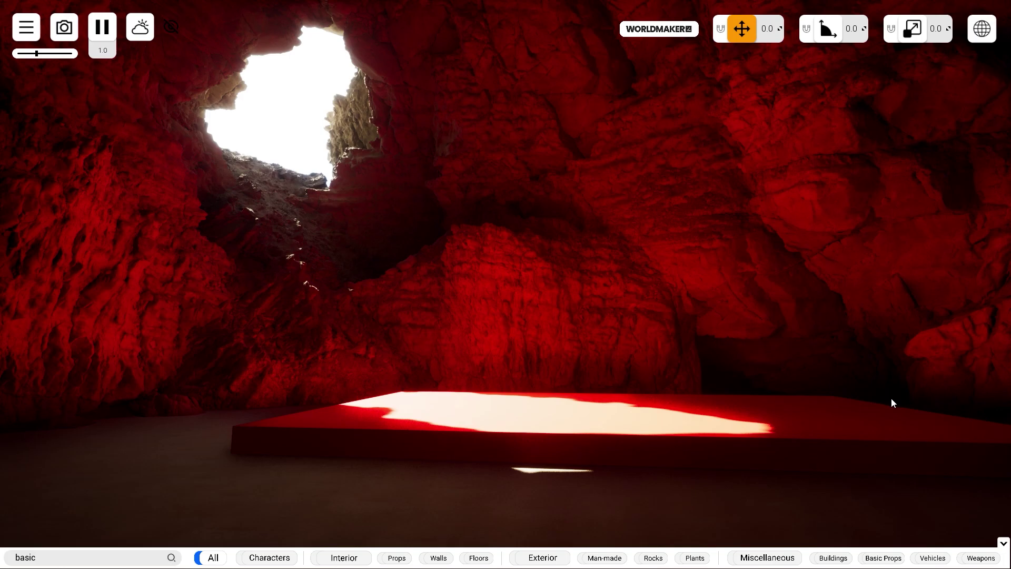
- Delete the large red block from the cave floor
left_click(823, 429)
key("Delete")
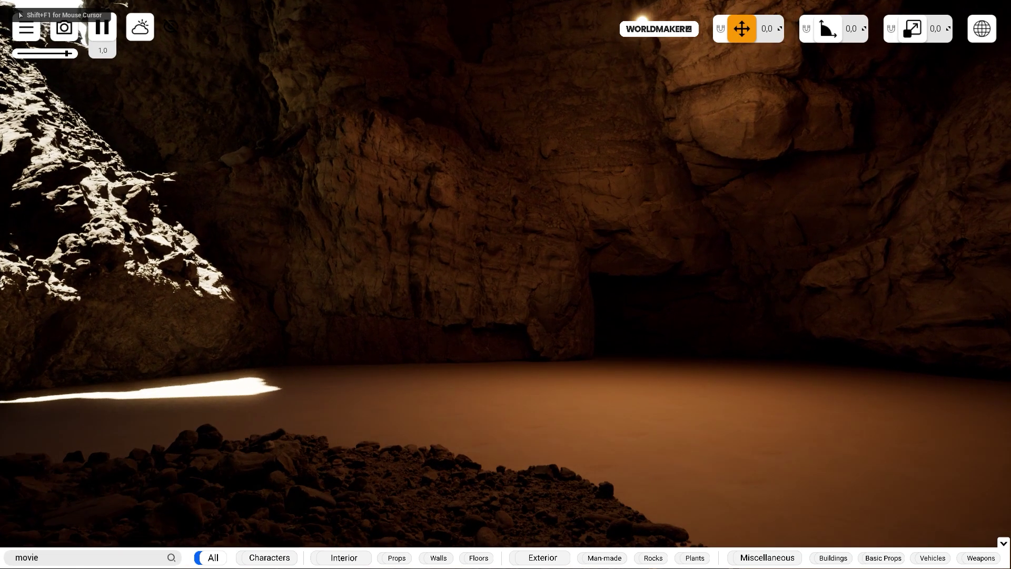
- Select all the sandstone rocky ground pieces together and duplicate the group toward the back of the cave floor
right_click_drag(659, 105, 536, 224)
left_click(536, 223)
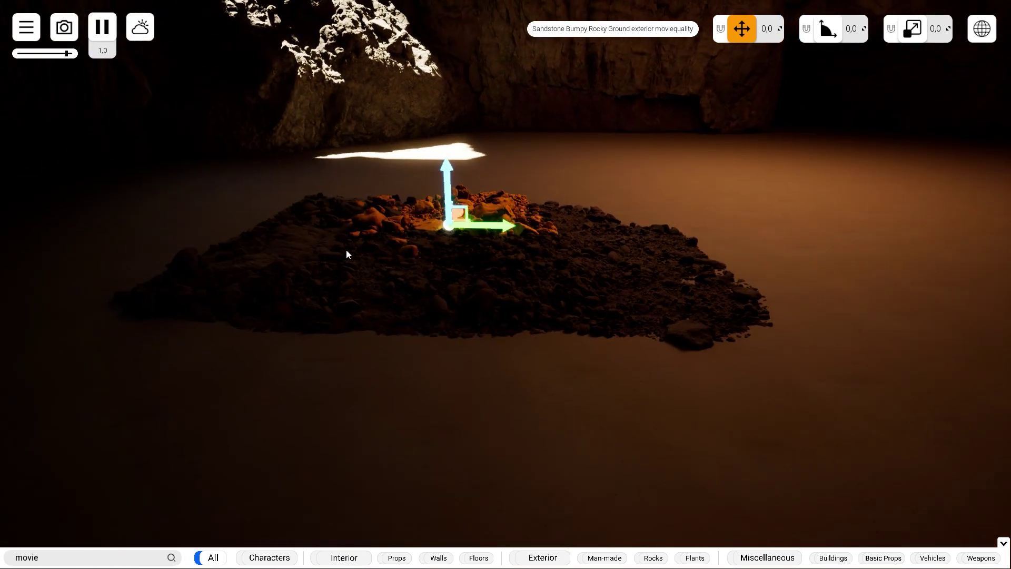
left_click(566, 283)
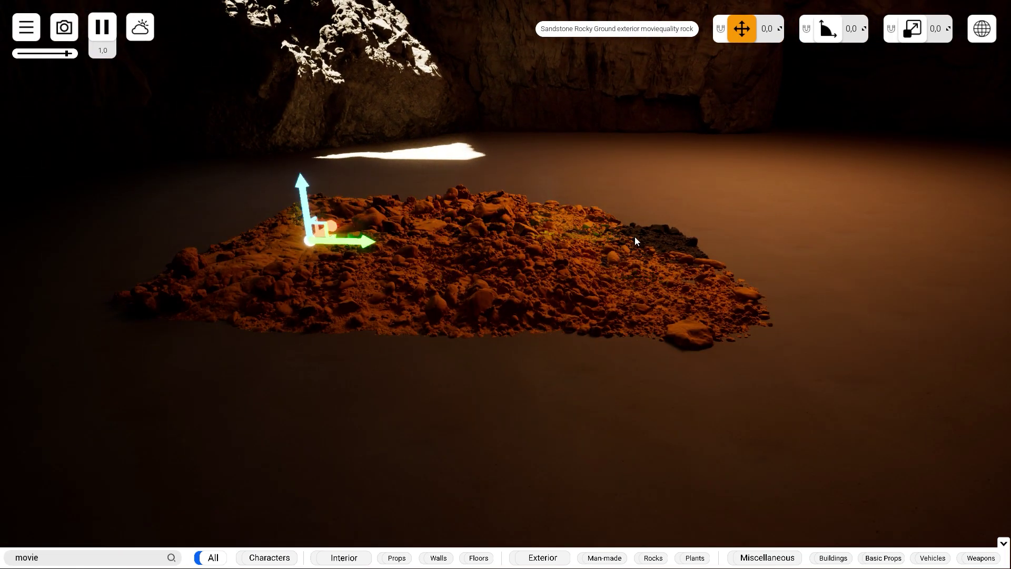
right_click_drag(676, 250, 608, 266)
scroll(584, 265, "down", 3)
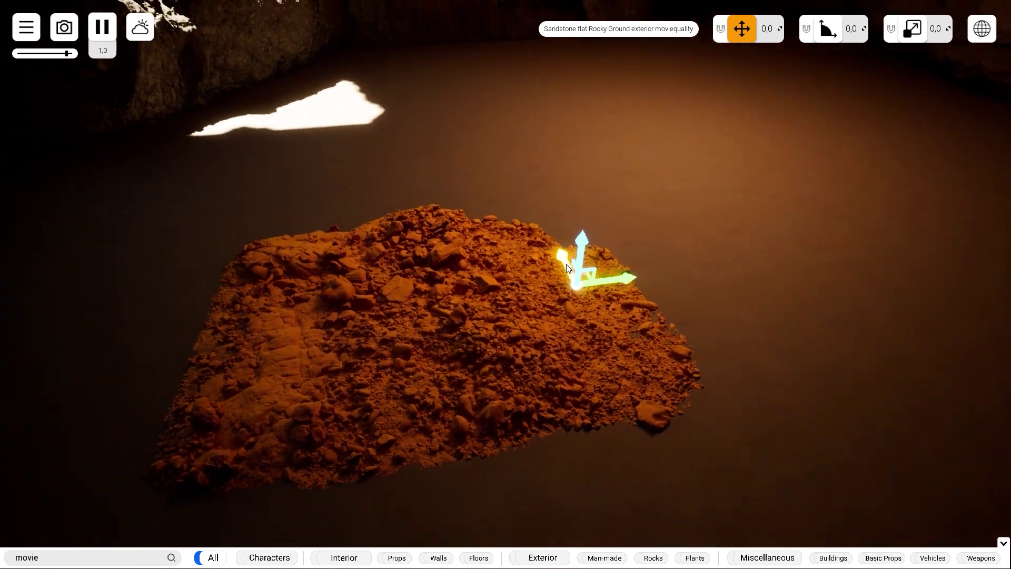
left_click_drag(554, 254, 503, 159, "alt")
- Duplicate the selected rocky ground group sideways across the cave floor
left_click(321, 169)
left_click(321, 170)
left_click_drag(320, 170, 561, 128, "alt")
- Select the rocky ground groups together and duplicate them once more to cover the remaining cave floor
right_click_drag(561, 127, 300, 394)
key("r")
left_click(299, 394, "shift")
left_click(574, 302, "shift")
left_click(527, 185, "shift")
key("w")
right_click_drag(527, 184, 631, 275)
left_click(339, 190)
left_click(632, 276, "shift")
left_click(396, 297, "shift")
right_click_drag(398, 301, 406, 287)
left_click_drag(416, 263, 822, 221, "alt")
right_click_drag(822, 222, 849, 106)
key("e")
key("q")
key("e")
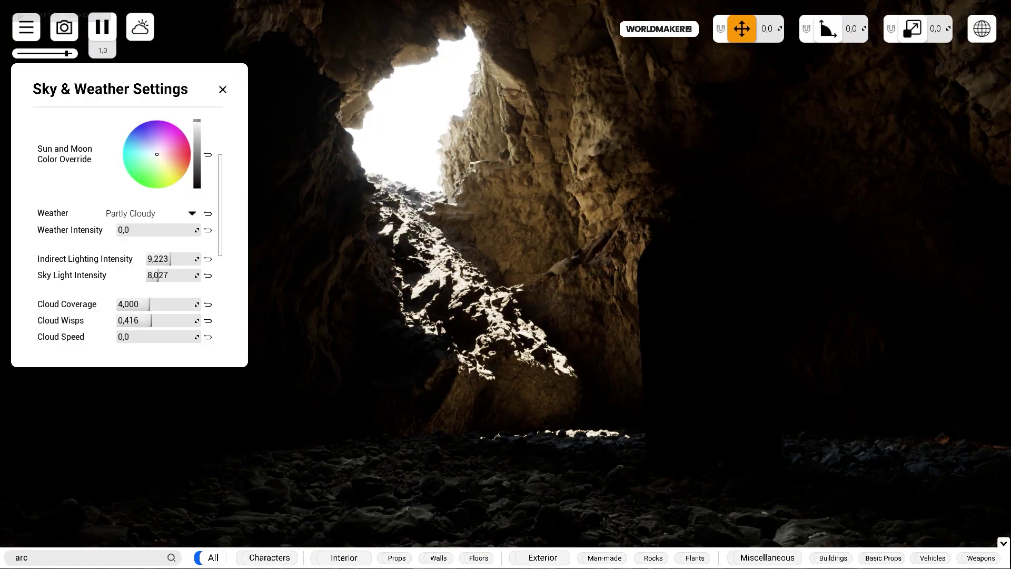
- Set the Fog Density Clear to 0,060 to soften the light rays in the cave
scroll(72, 256, "down", 5)
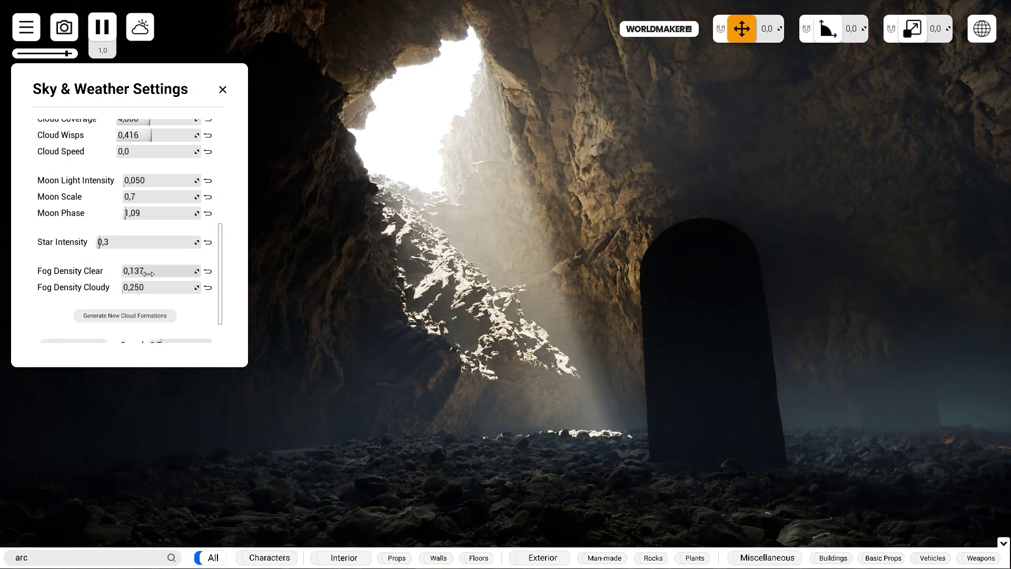
right_click_drag(368, 274, 438, 240)
type("0,060")
key("Return")
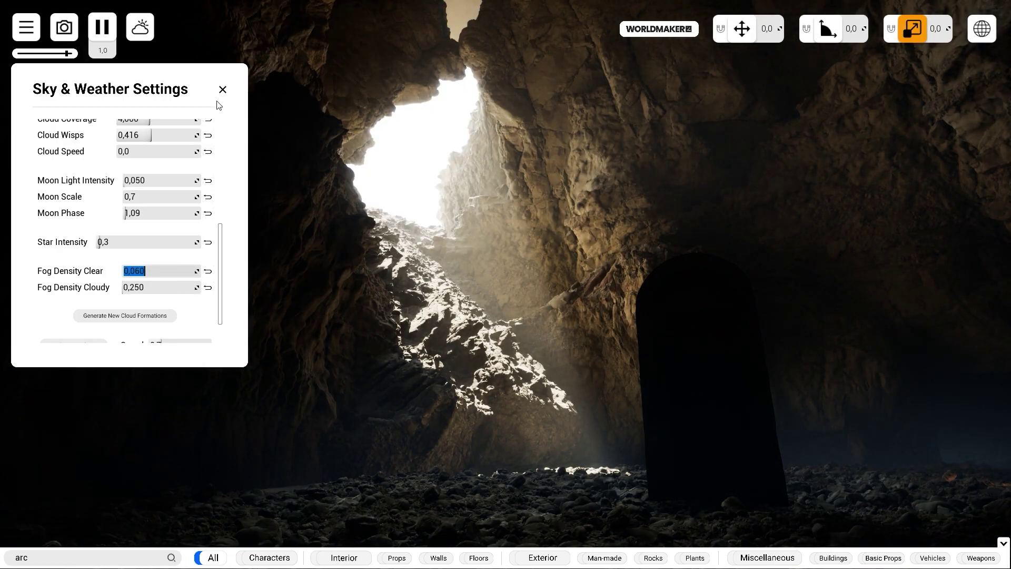
- Set the Sun and Moon Angle to 93,76 so sunlight reaches the arched gate, and close the sky and weather settings
scroll(227, 96, "up", 8)
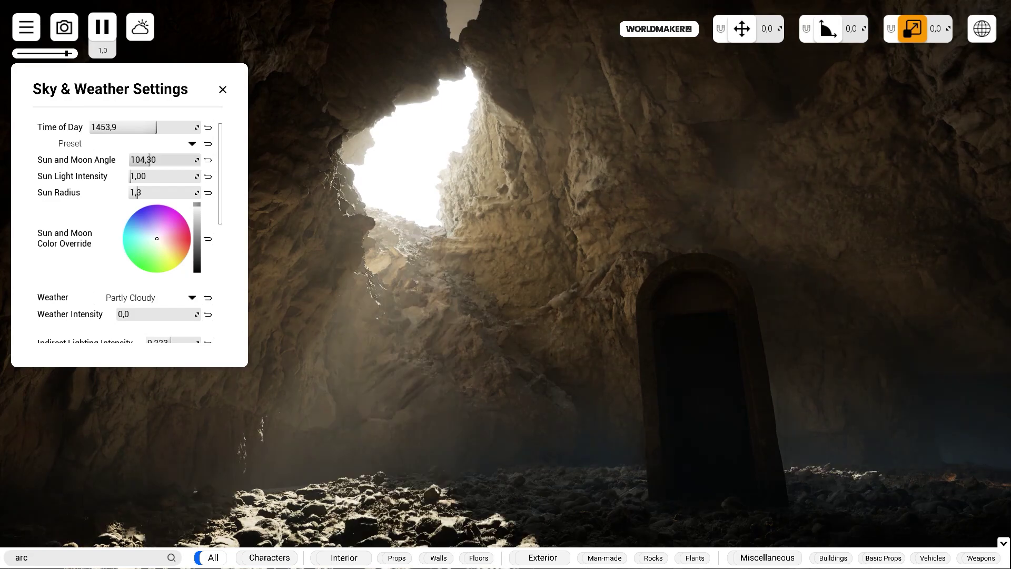
left_click_drag(150, 160, 148, 160)
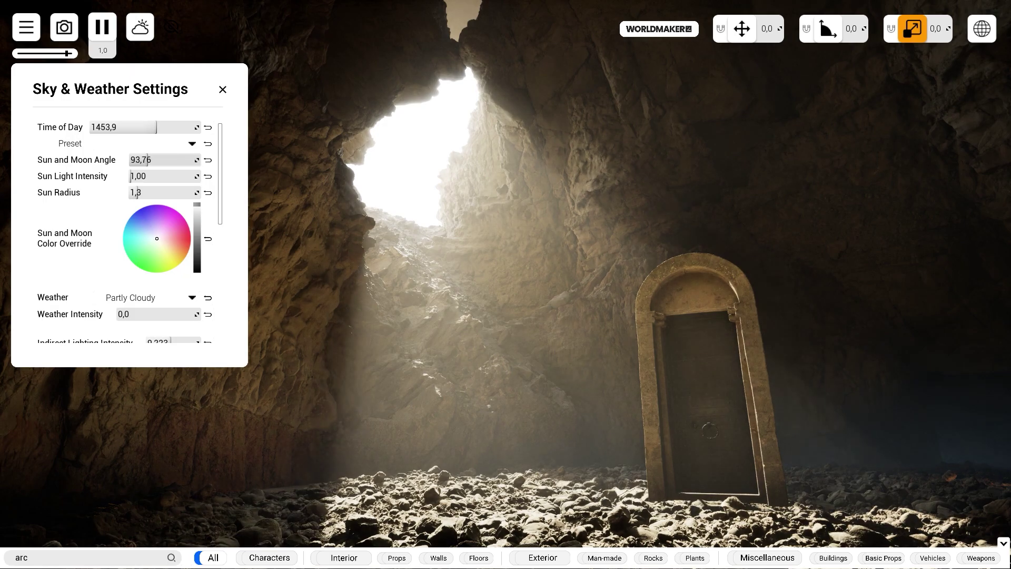
left_click(223, 88)
- Scale up the Medieval Arched Iron Gate in width and height
right_click_drag(612, 246, 546, 205)
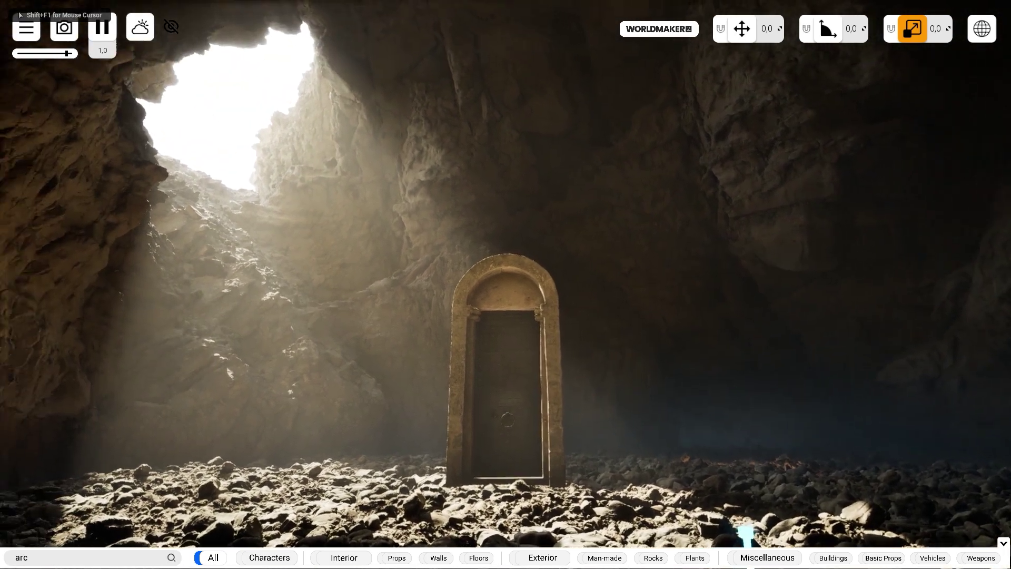
key("shift+F1")
key("shift+F1")
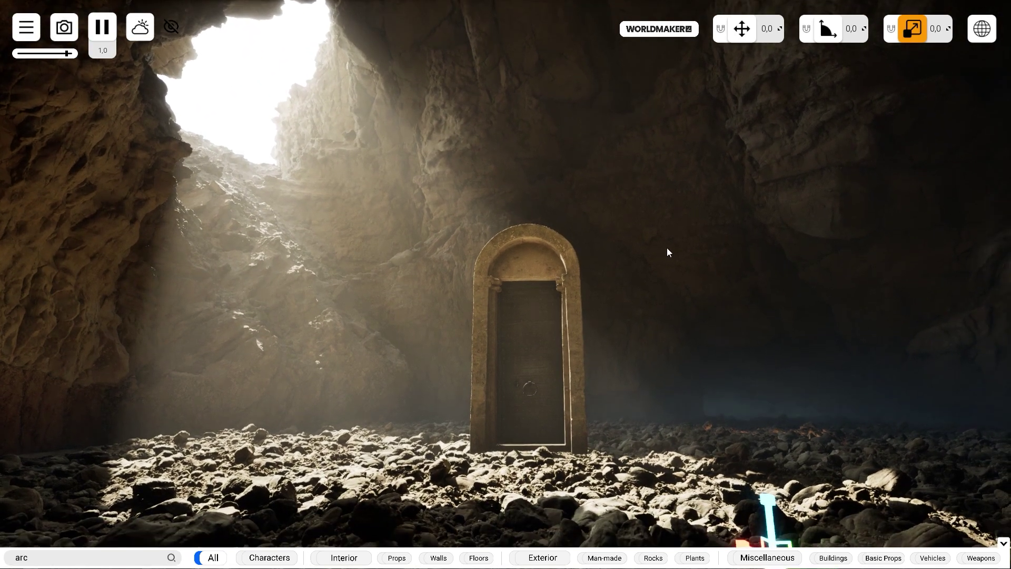
left_click(559, 363)
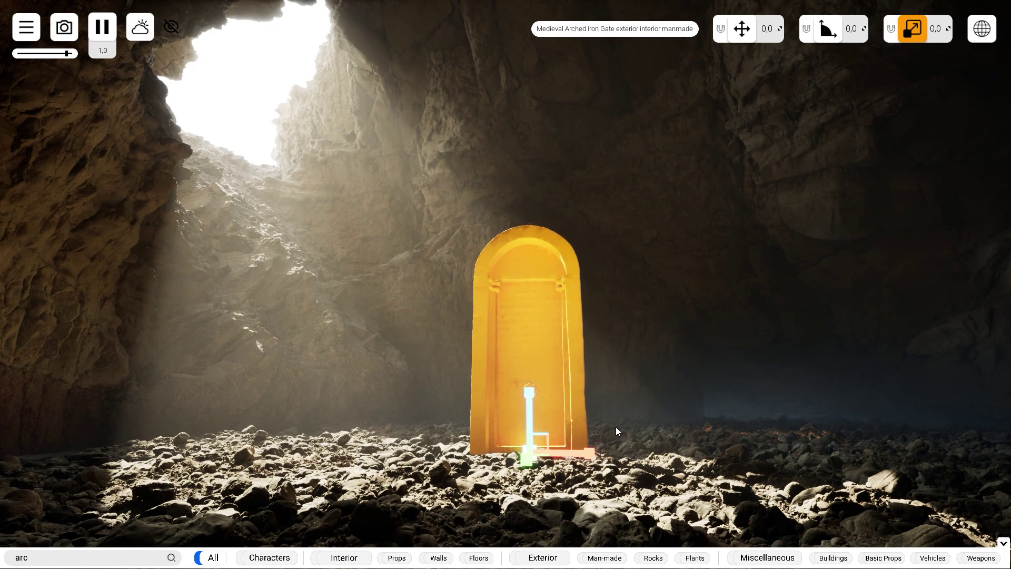
left_click_drag(594, 452, 608, 451)
left_click_drag(527, 392, 527, 381)
right_click(527, 382)
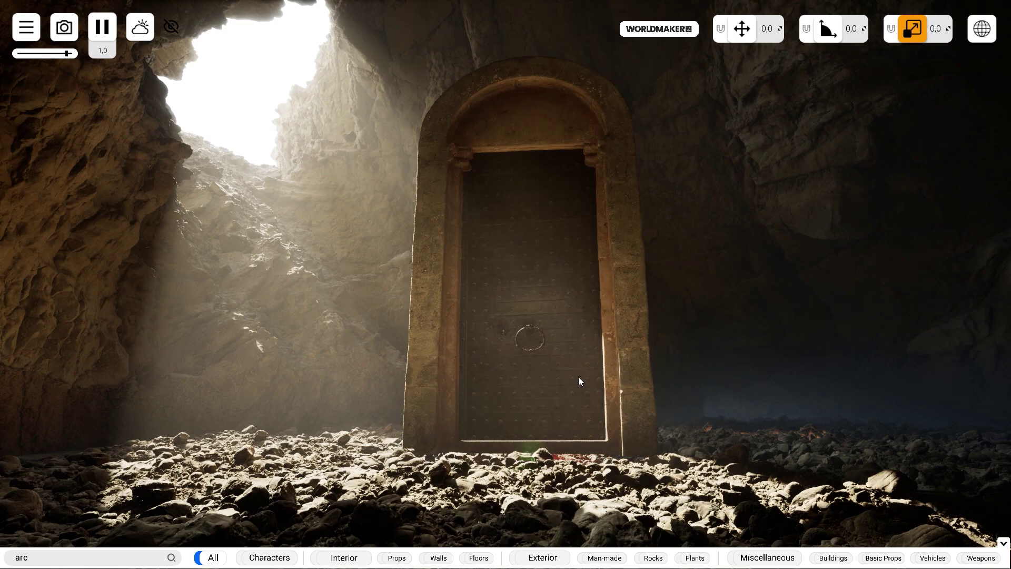
- Move the enlarged arched gate deeper into the cave toward the rear wall and deselect it
key("w")
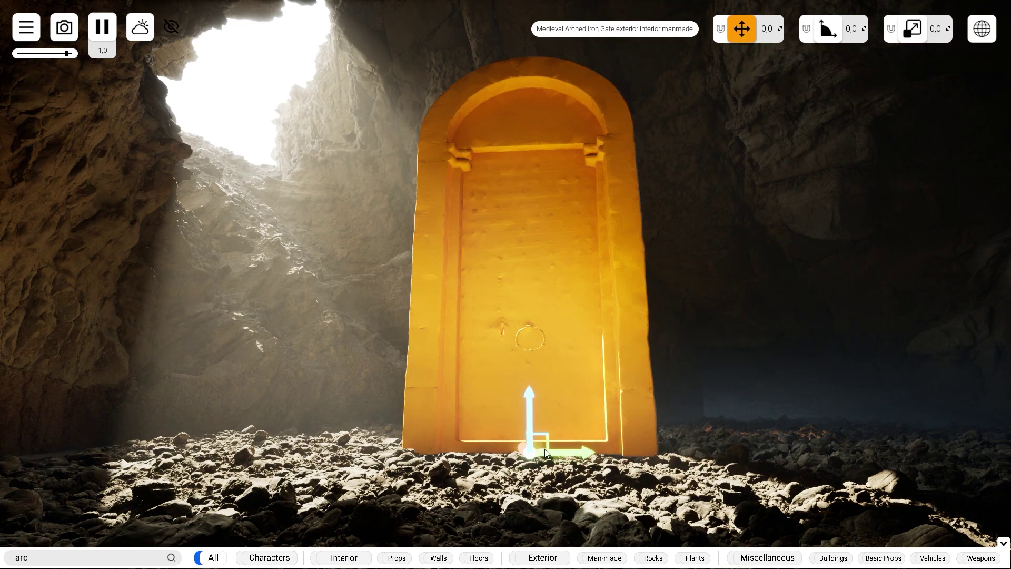
left_click_drag(519, 448, 652, 431)
left_click(705, 423)
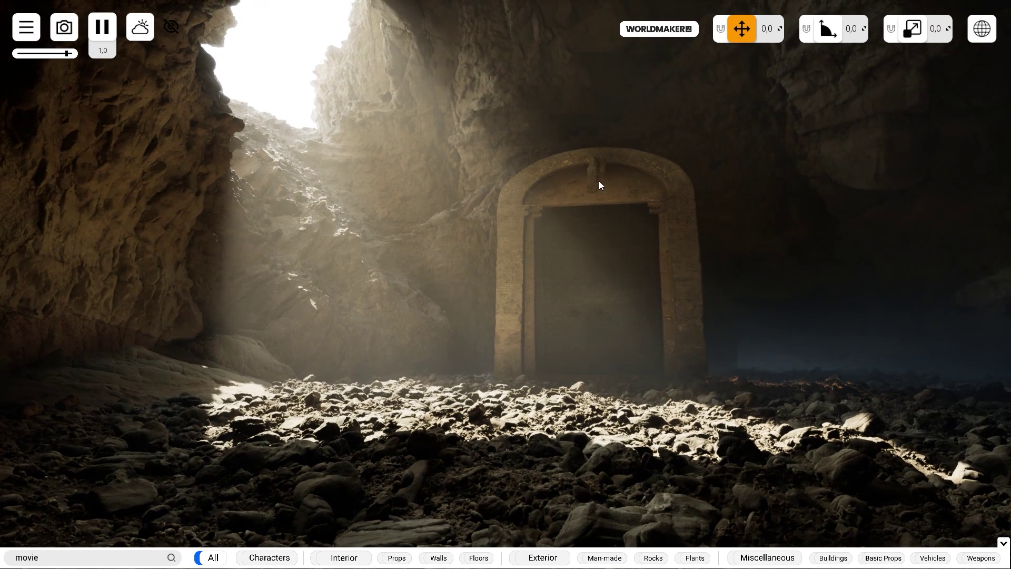
- Rotate the Ancient Temple carved Lintel parallel to the arched gate and scale it up above the doorway
left_click(598, 181)
key("e")
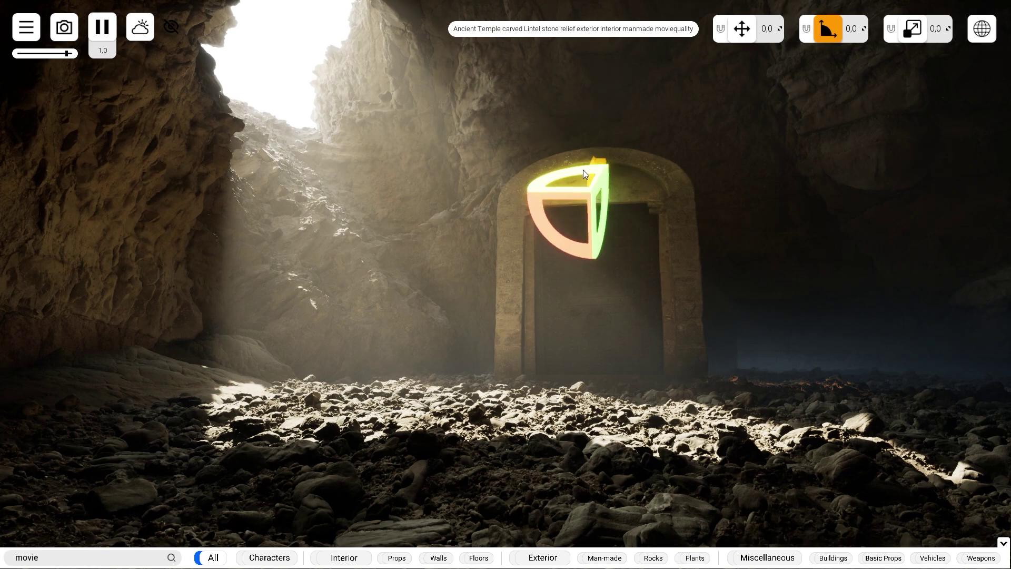
left_click_drag(583, 174, 460, 176)
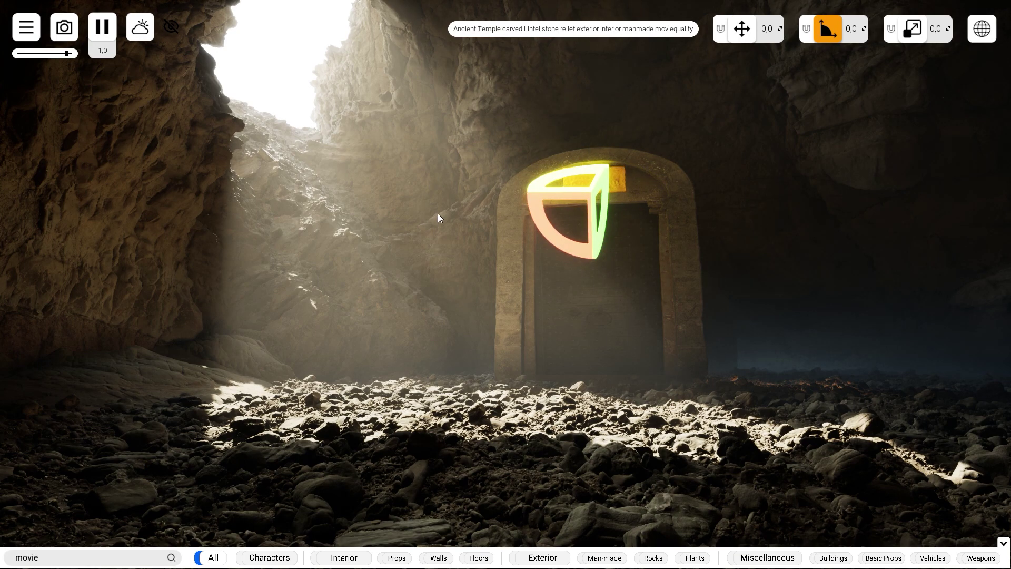
key("w")
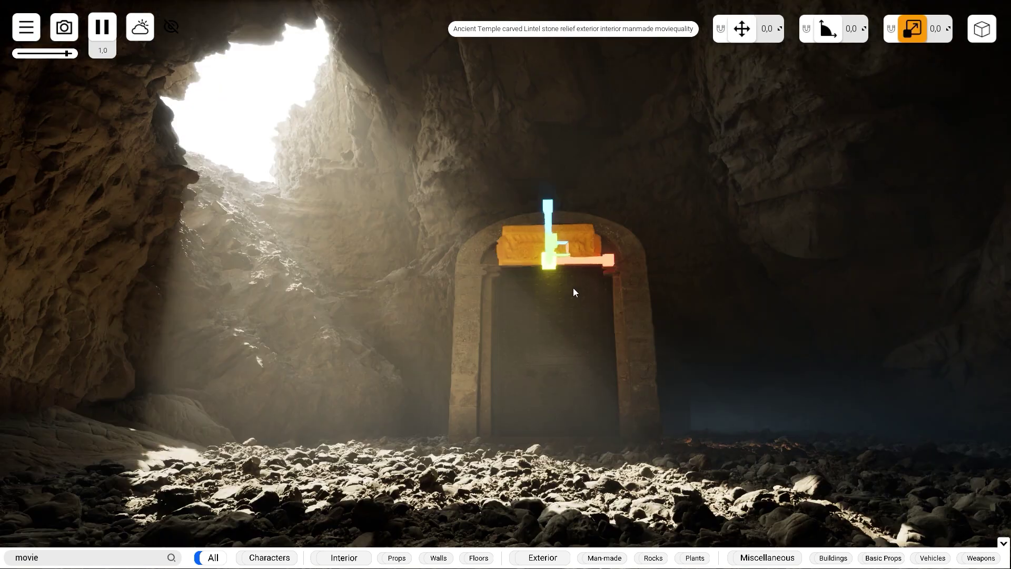
left_click_drag(549, 262, 551, 179)
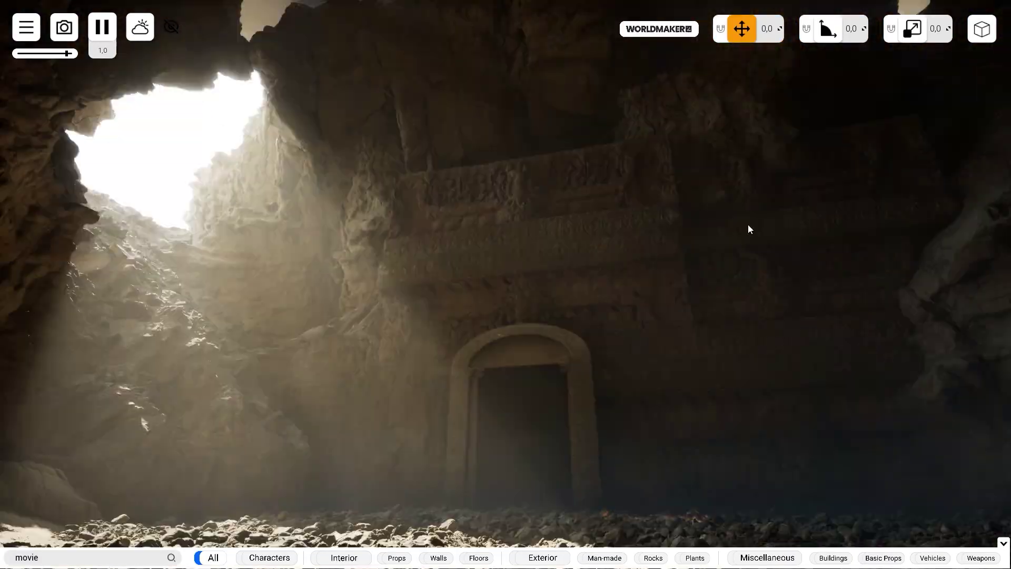
- Extend the carved lintel relief upward over the rear wall above the arched gate and deselect it
left_click_drag(749, 226, 518, 358)
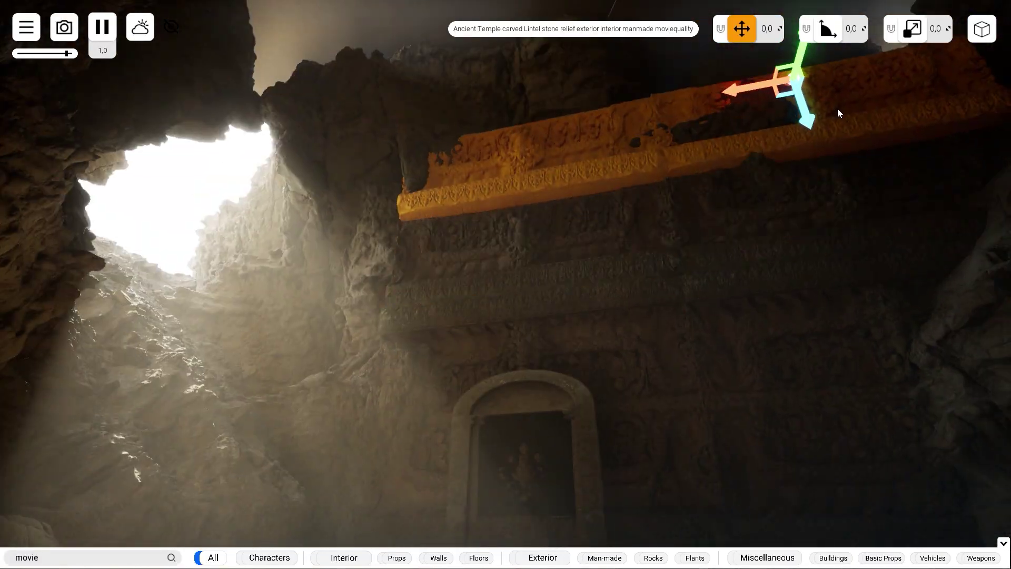
left_click_drag(837, 109, 546, 170)
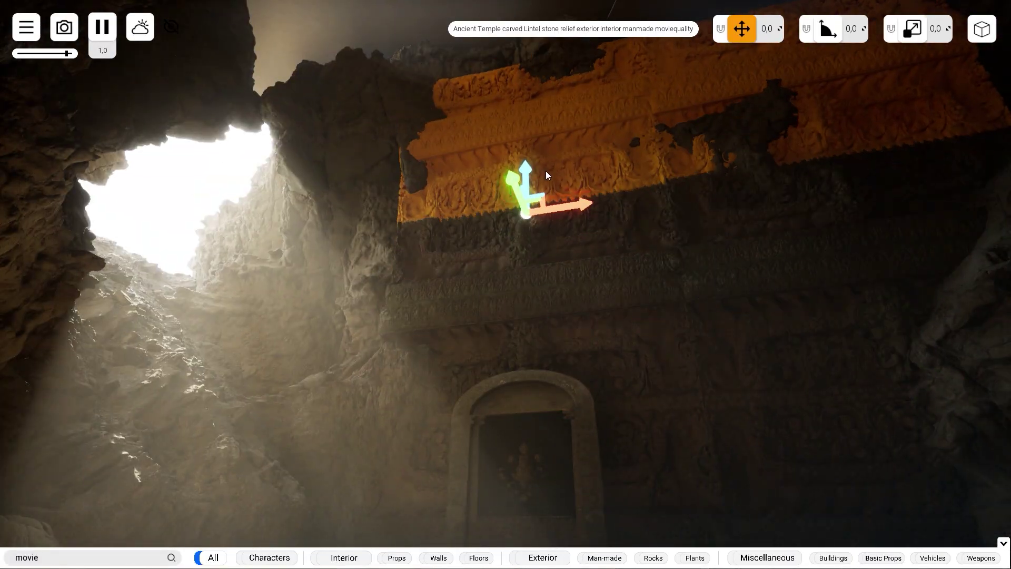
key("Escape")
- Lower the Ancient Temple Stone pillar into the rocky floor to the right of the arched gate and deselect it
right_click_drag(825, 198, 775, 259)
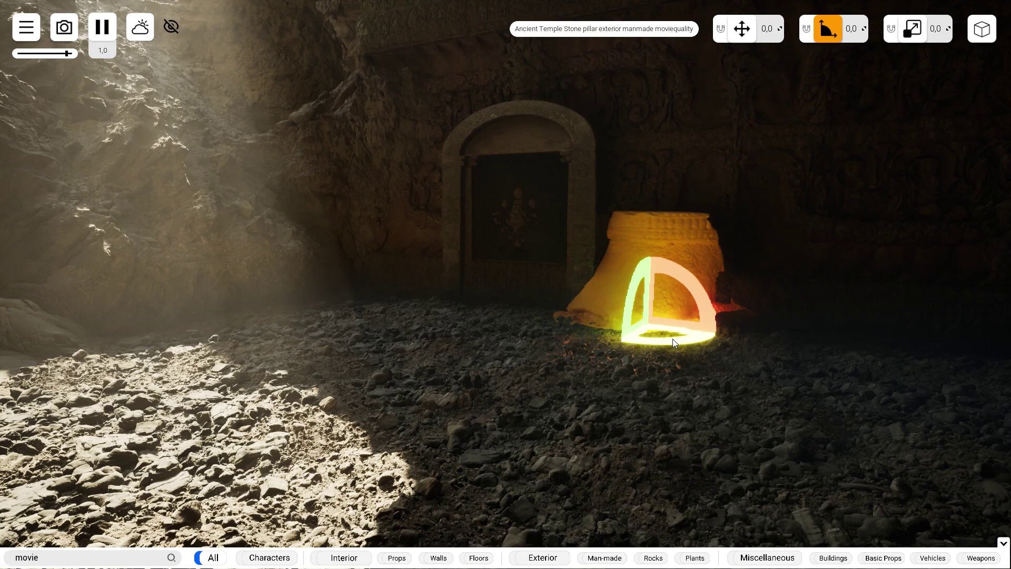
key("w")
left_click_drag(649, 277, 650, 286)
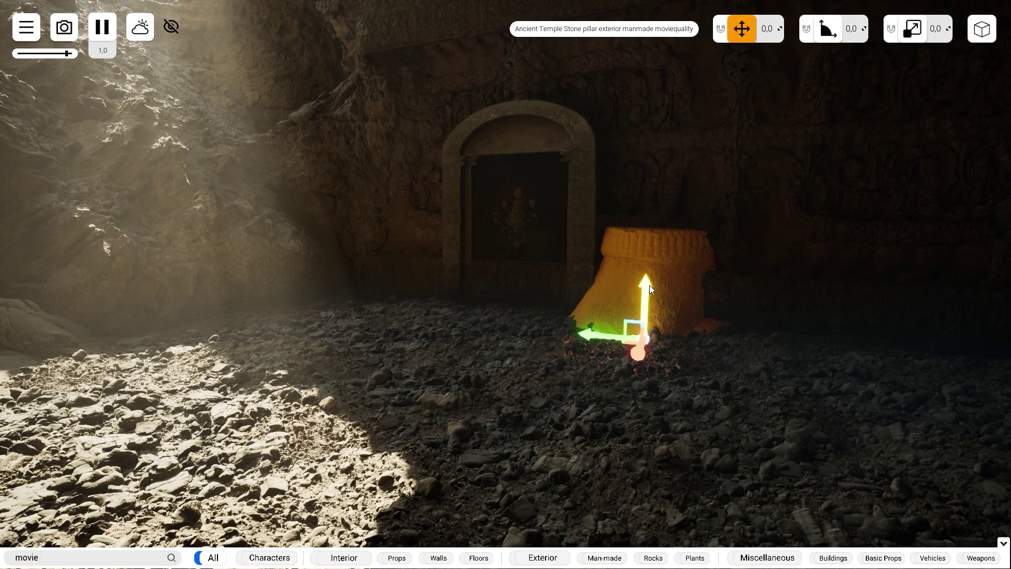
key("e")
key("Escape")
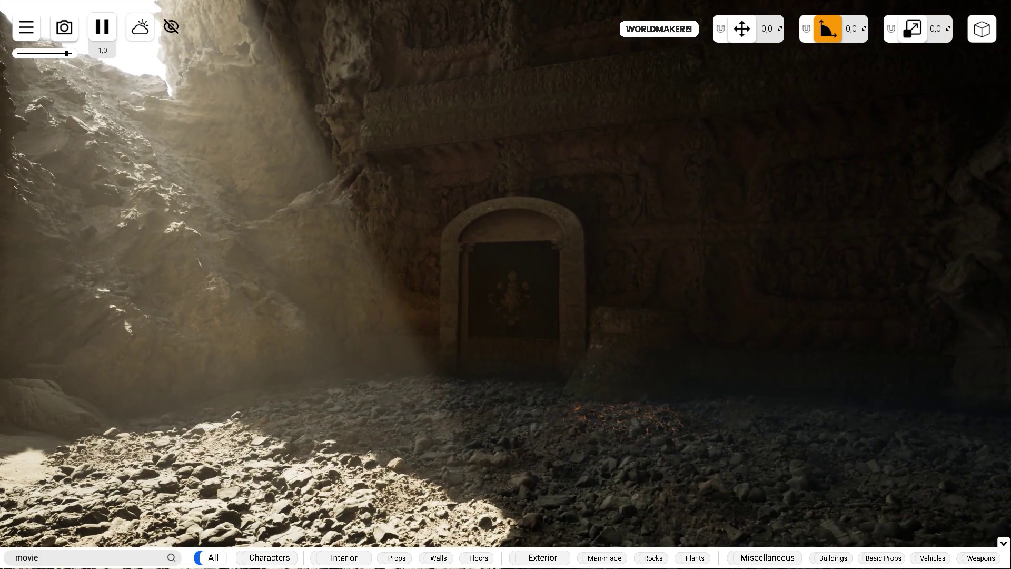
- Duplicate the Ancient Temple Stone pillar base across to the left side of the arched gate
left_click(624, 352)
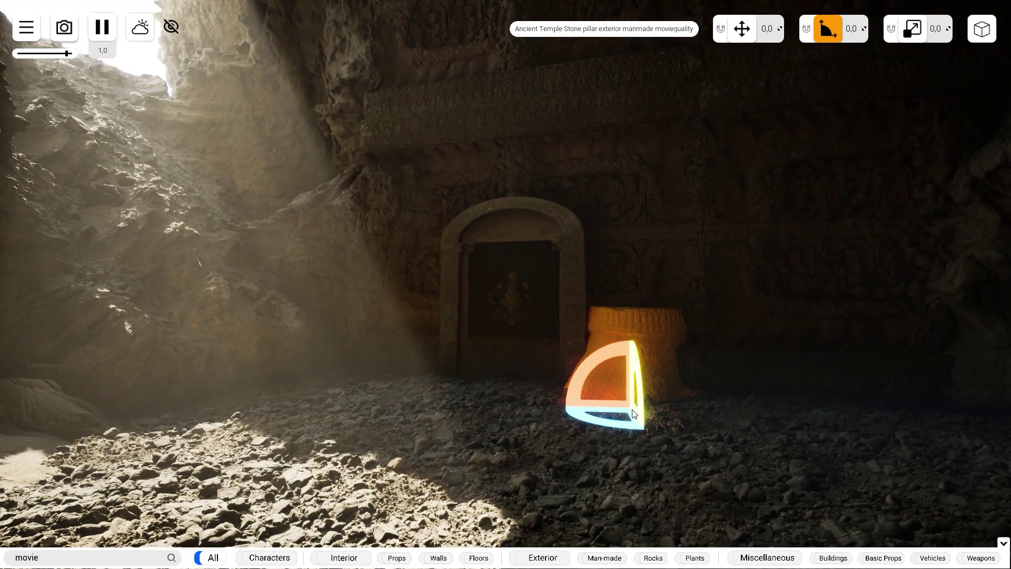
key("w")
left_click_drag(590, 409, 336, 368)
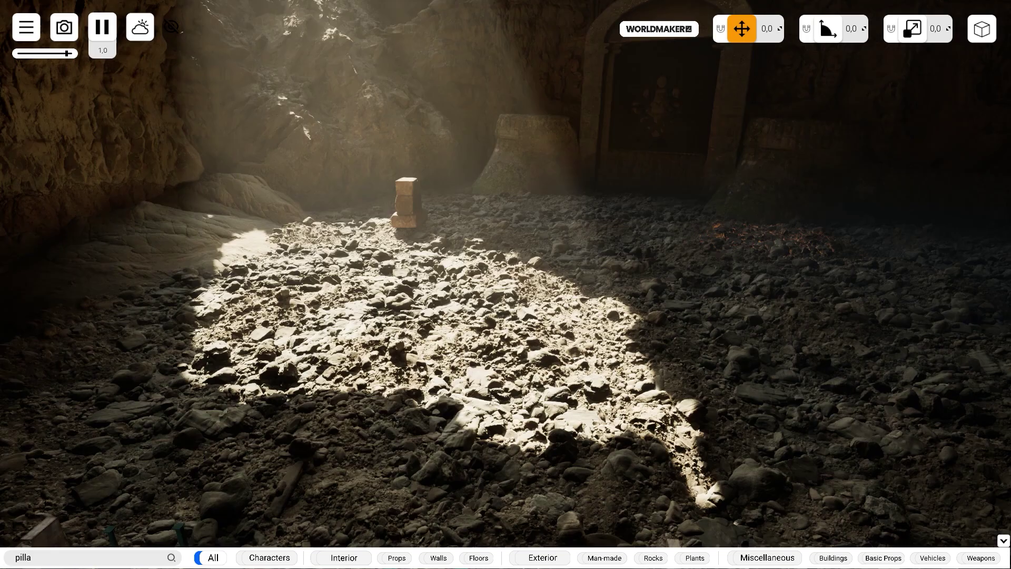
- Scale up the roman stone ruins brick sandstone pillar and rotate it above the stone base to the left of the gate
left_click(416, 230)
key("r")
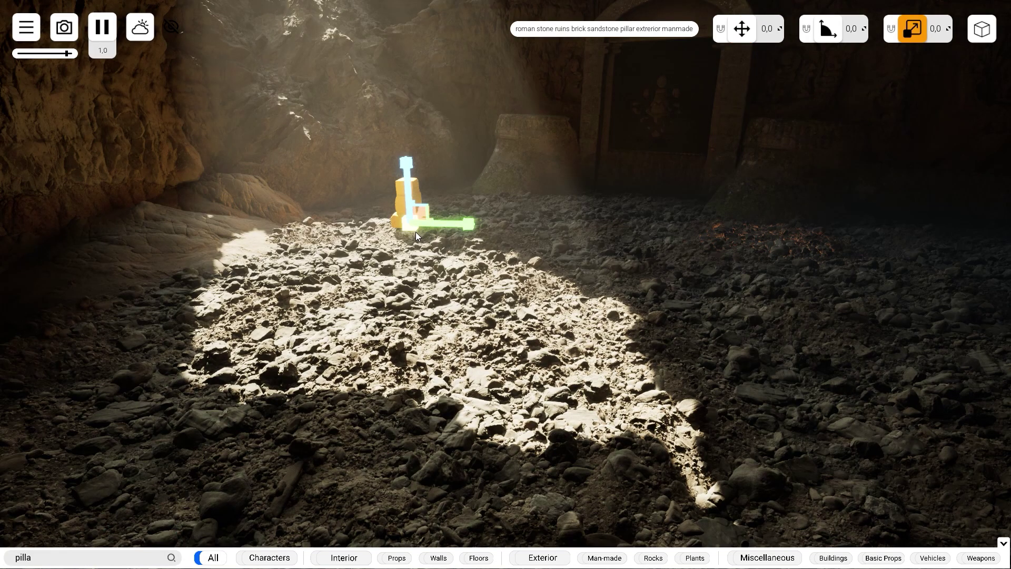
left_click_drag(415, 226, 463, 194)
key("Escape")
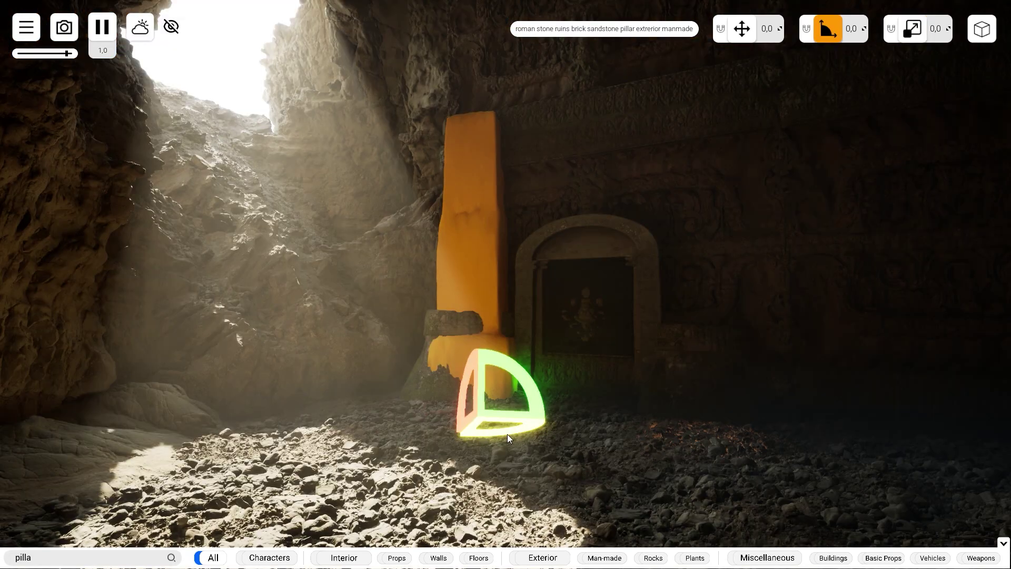
left_click_drag(507, 434, 575, 416)
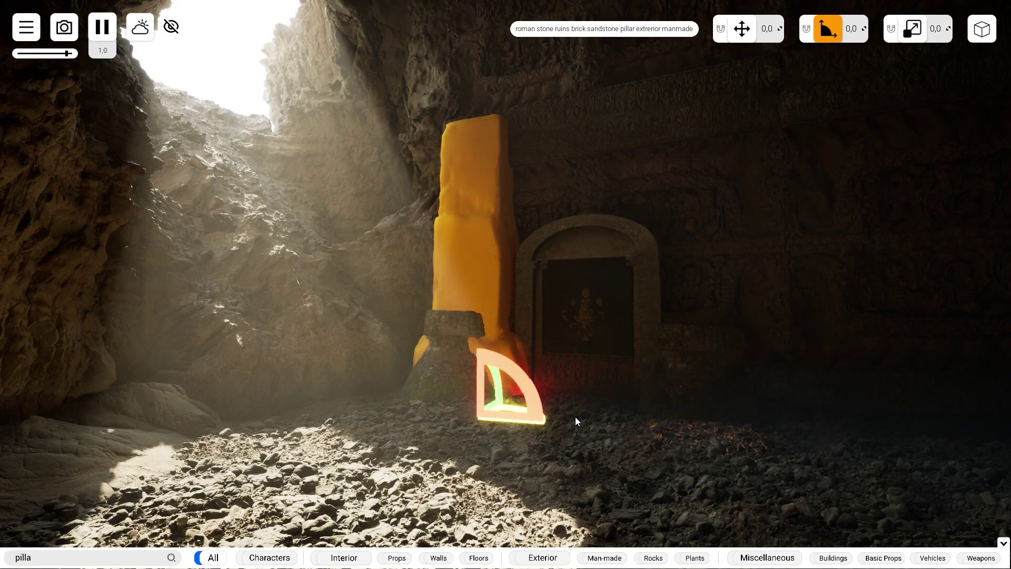
key("Escape")
left_click(474, 337)
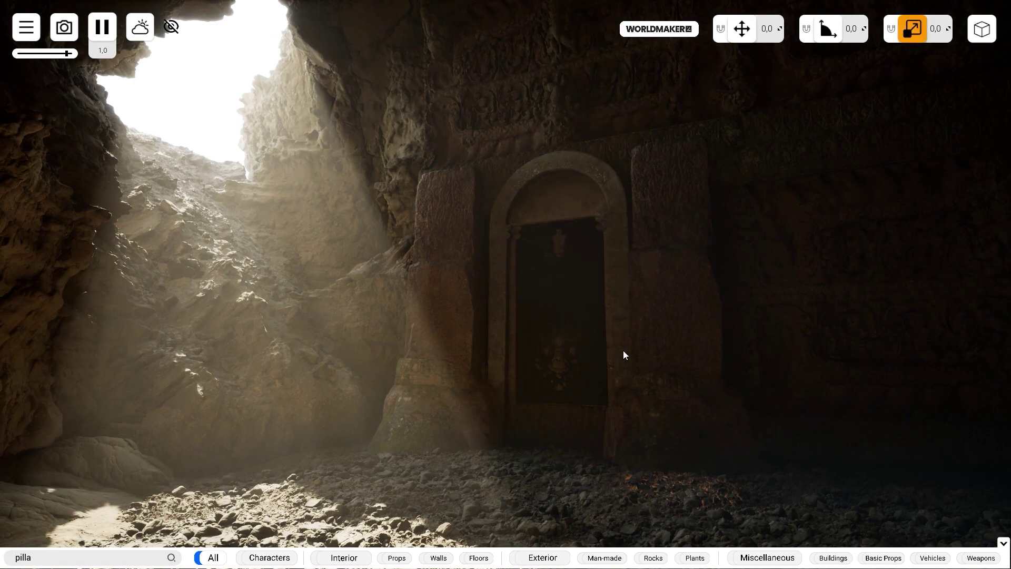
- Raise the flipped sandstone pillar copies to extend both columns upward beside the arched gate, and deselect them
left_click(624, 350)
key("w")
key("Escape")
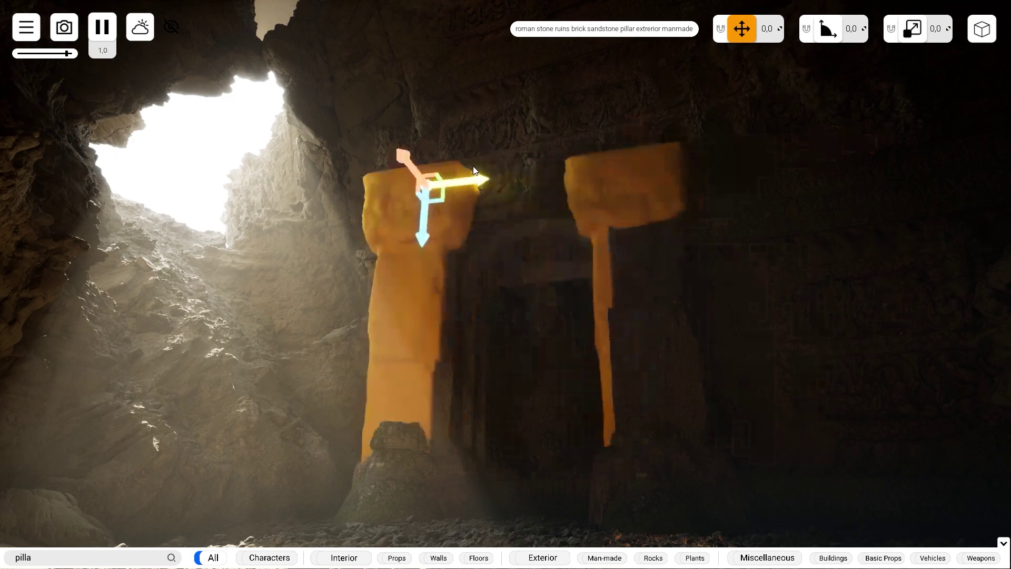
left_click_drag(436, 226, 459, 59)
key("Escape")
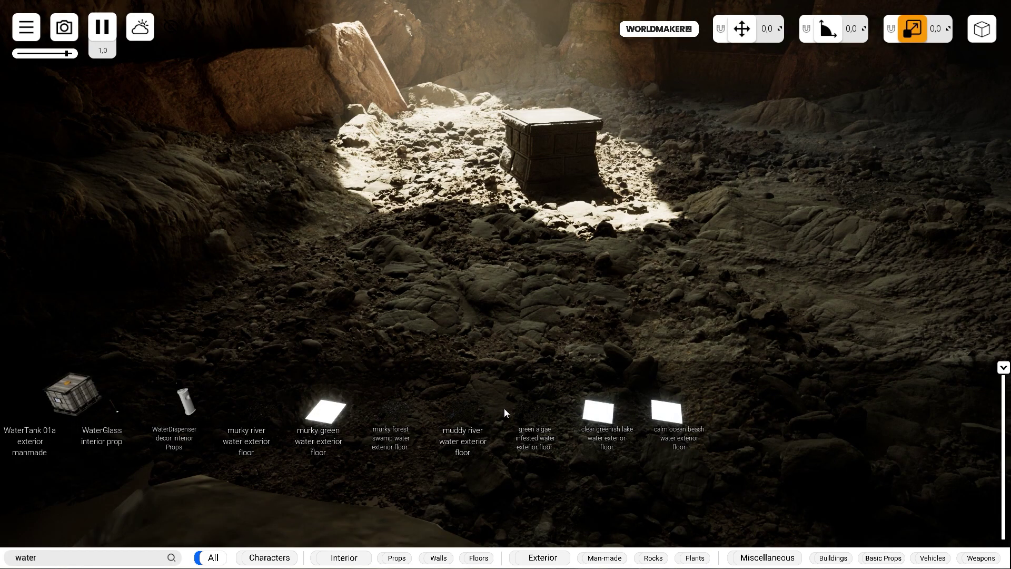
- Place the green algae infested water on the floor in front of the stone plinth and lower it slightly into the rocks
left_click_drag(504, 408, 552, 288)
key("w")
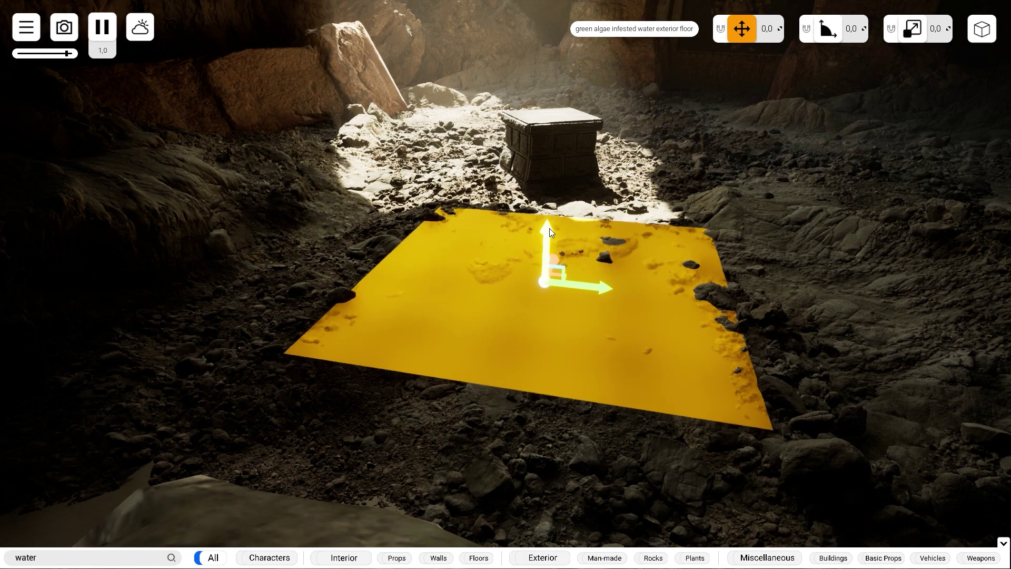
left_click_drag(550, 228, 548, 238)
- Scale up the green algae infested water until it spreads across the cave floor around the plinth, and deselect it
key("r")
left_click_drag(593, 293, 627, 297)
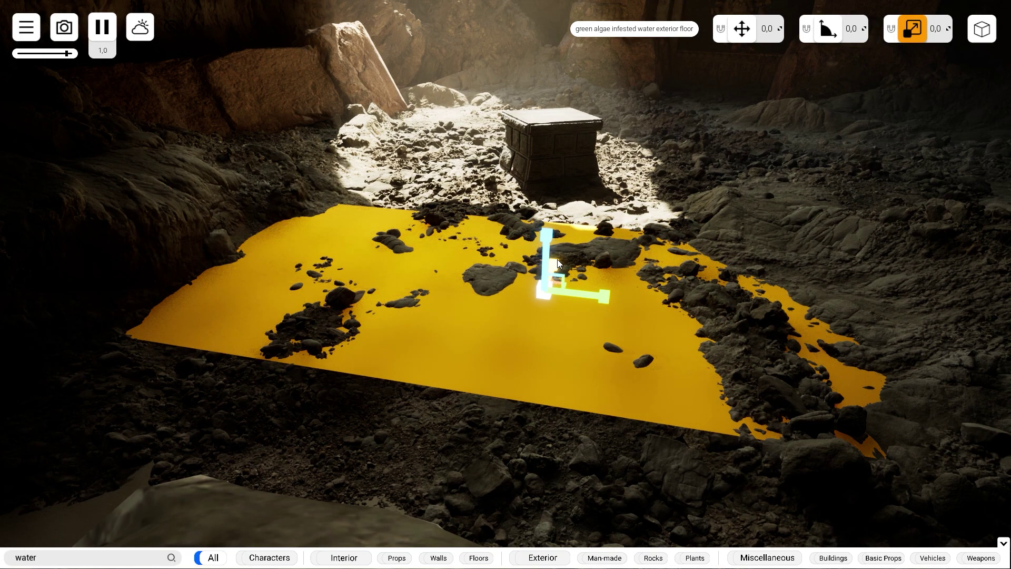
left_click(557, 259)
left_click(555, 325)
left_click_drag(552, 262, 586, 215)
key("Escape")
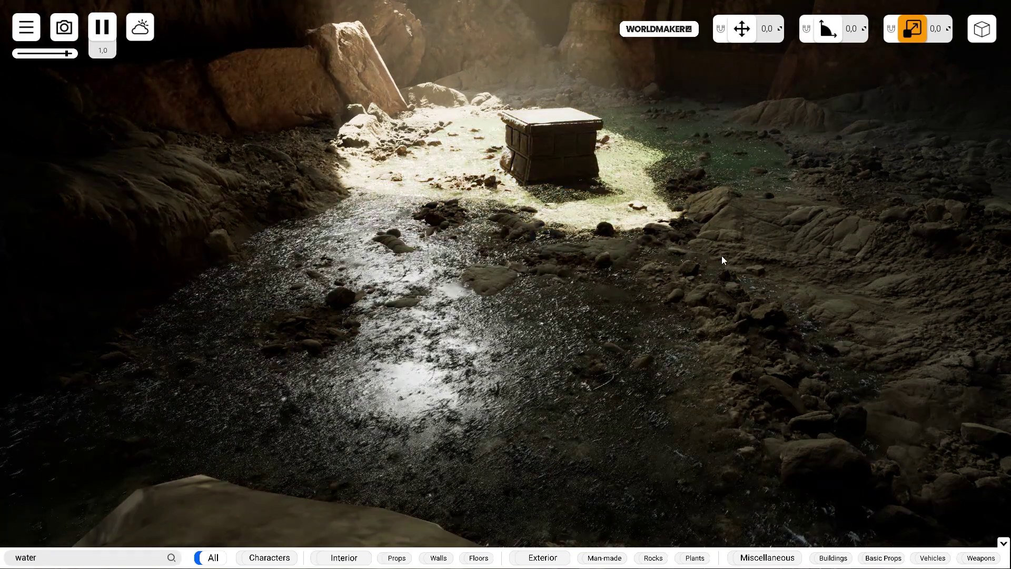
- Raise the level of the green algae infested water so it floods more of the rocky floor, and deselect it
left_click(721, 255)
key("w")
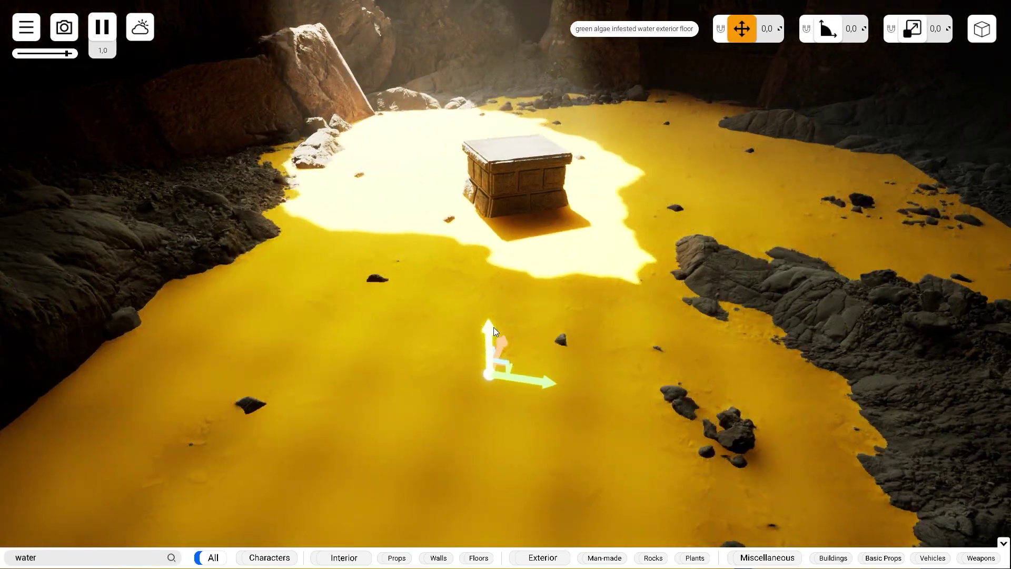
key("Escape")
- Raise the Sandstone Rocky Ground in the foreground above the water to form a shore, and deselect it
right_click_drag(884, 303, 926, 211)
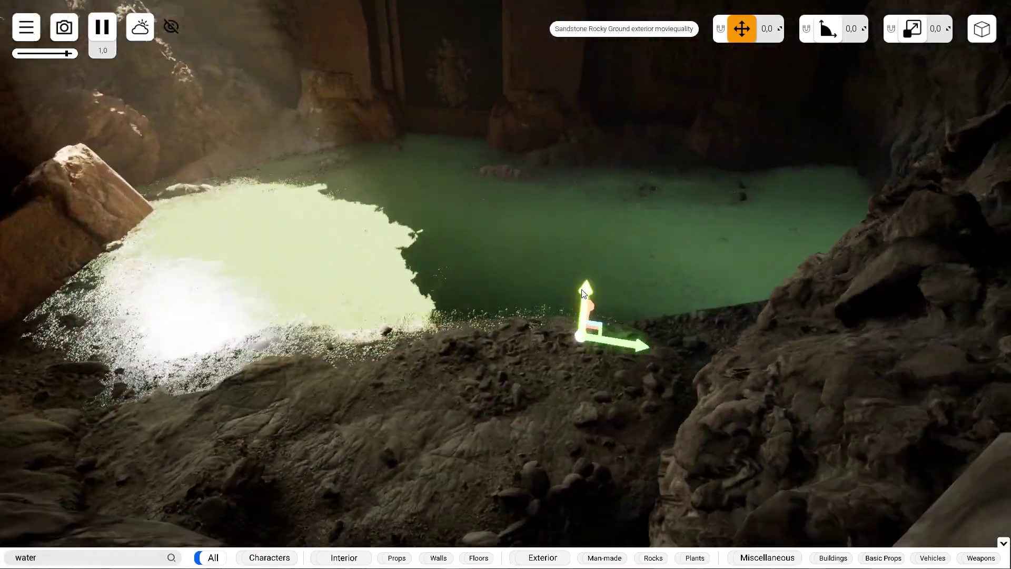
left_click_drag(589, 285, 608, 242)
key("Escape")
- Frame the gate and pool in photo mode with Field of View 79 and Background Blur 0, and hide the photo controls
right_click_drag(648, 253, 474, 284)
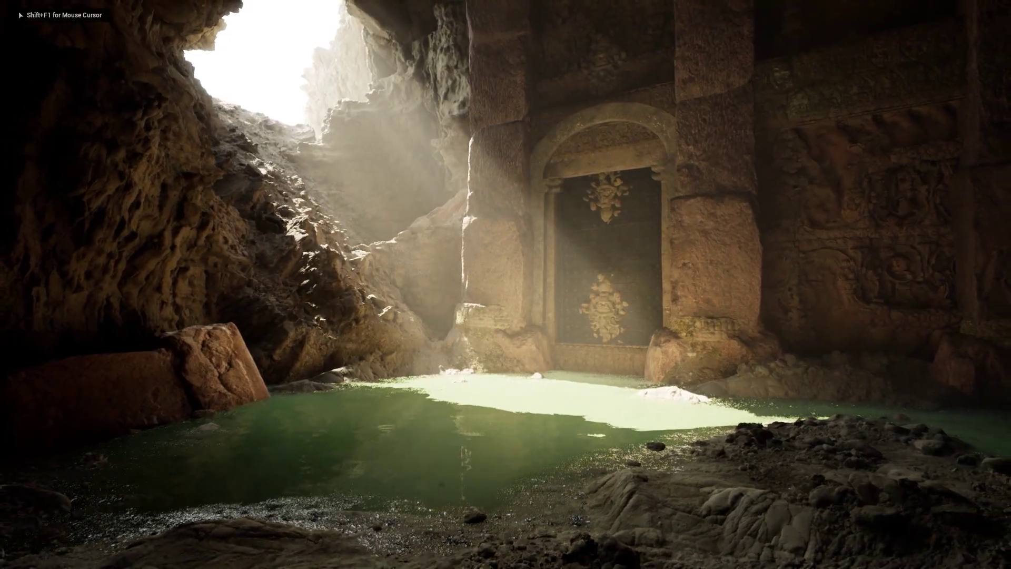
key("s")
key("p")
left_click_drag(888, 395, 859, 391)
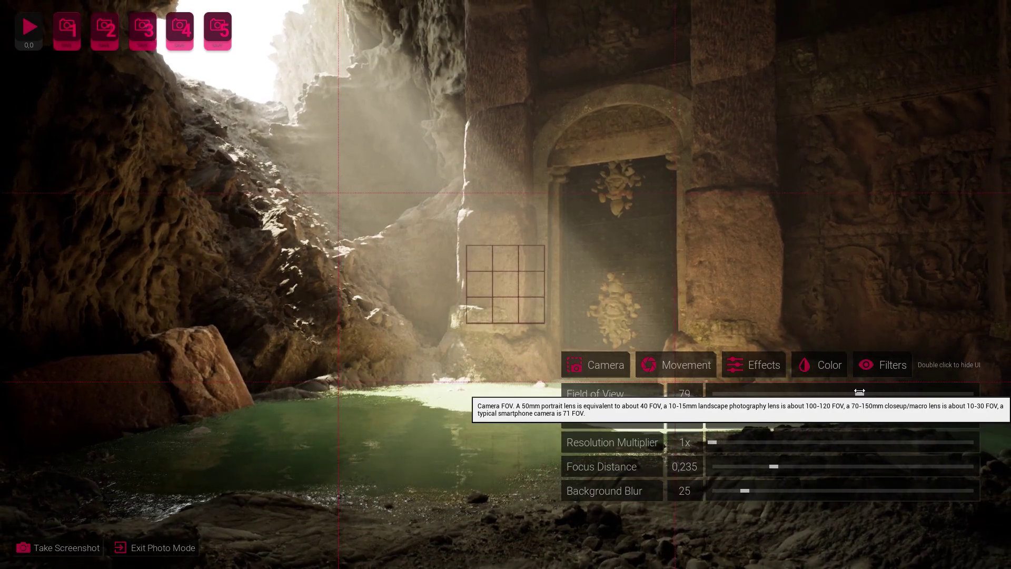
double_click(833, 276)
double_click(833, 276)
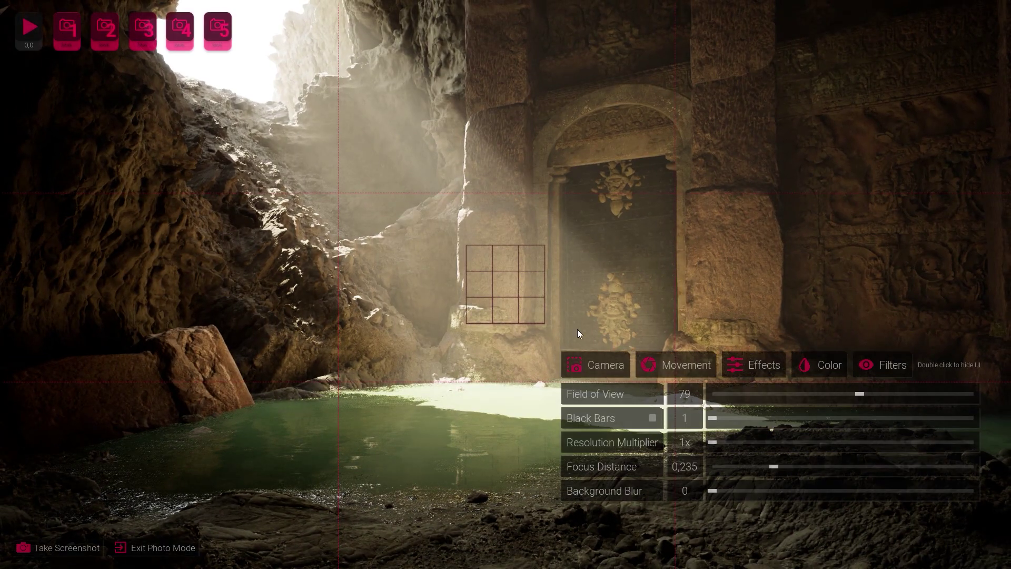
double_click(666, 185)
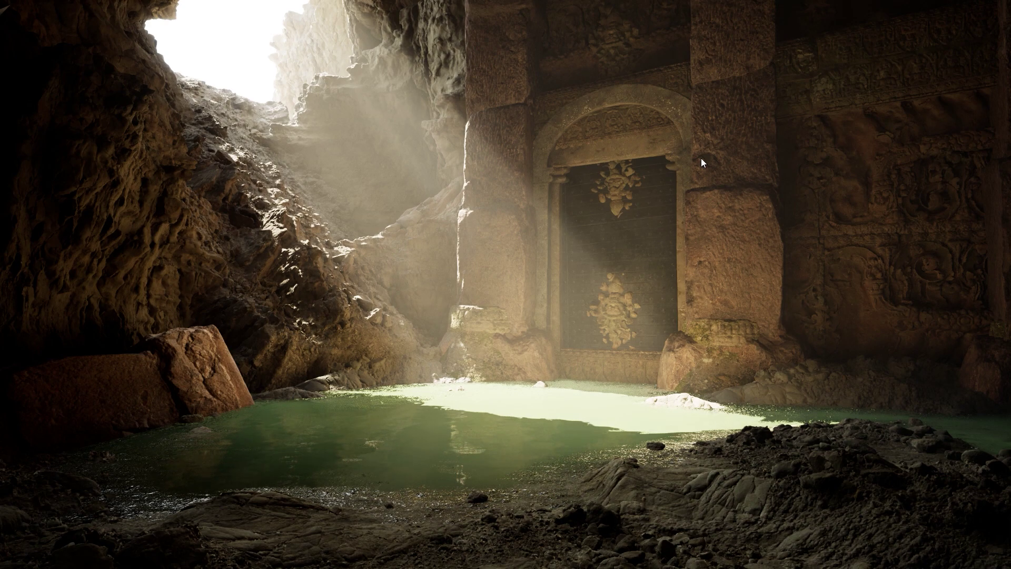
left_click(700, 158)
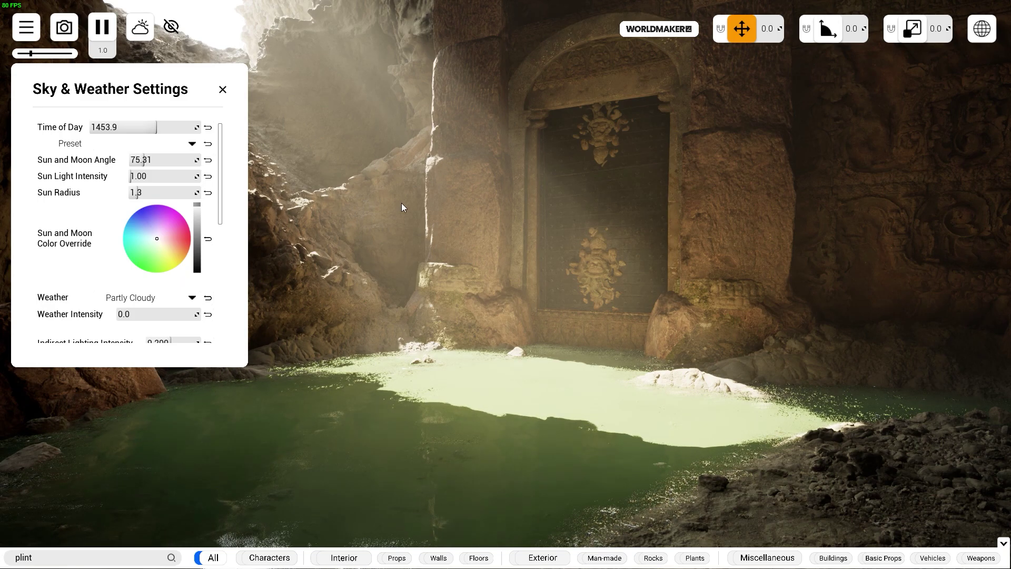
- Set the Sun and Moon Color Override to a warm orange tint and close the sky and weather settings
key("s")
right_click_drag(401, 204, 399, 210)
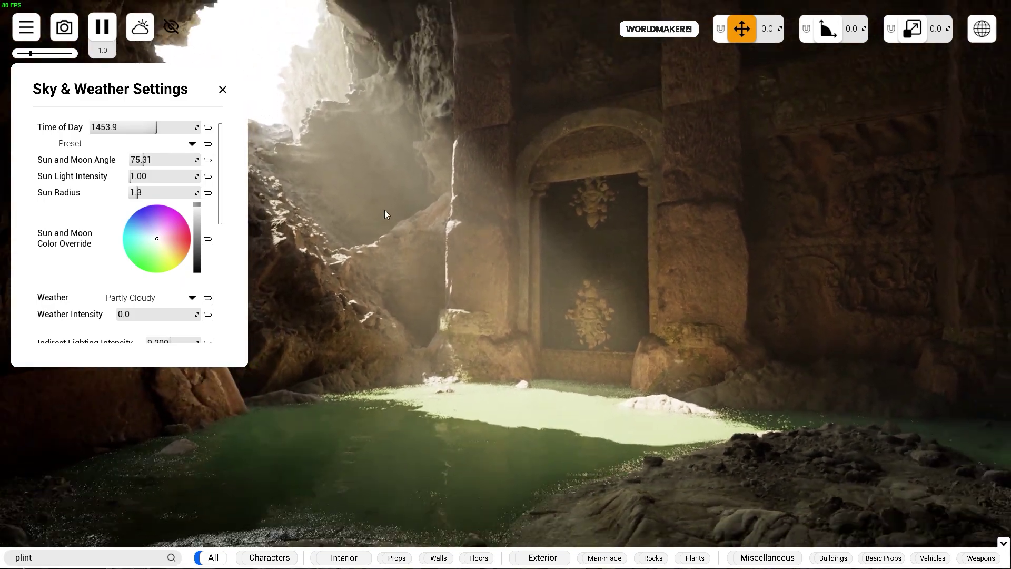
left_click_drag(161, 241, 172, 245)
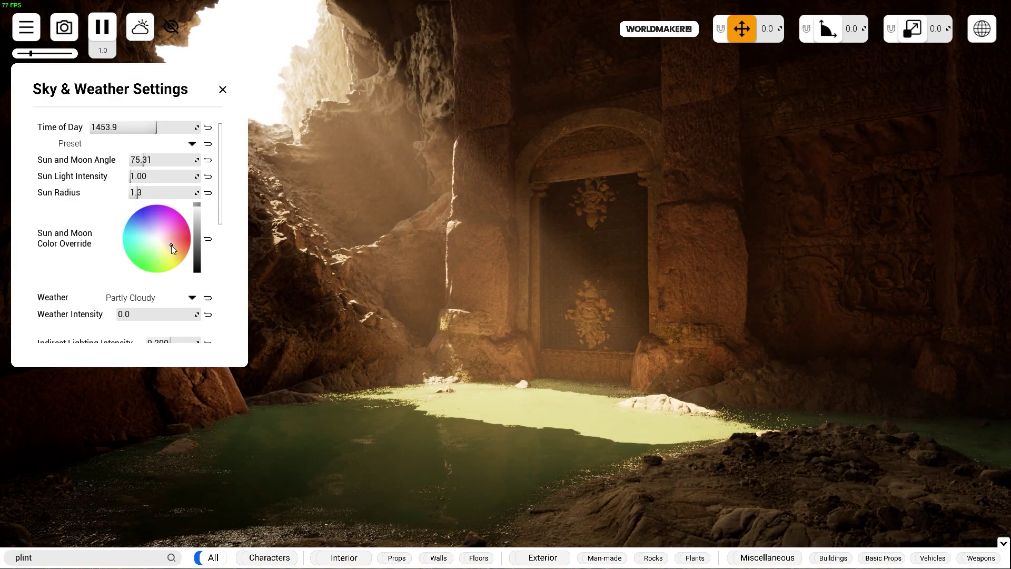
left_click(222, 90)
- Delete the green algae infested water from the cave floor and close the sky and weather settings
left_click(548, 442)
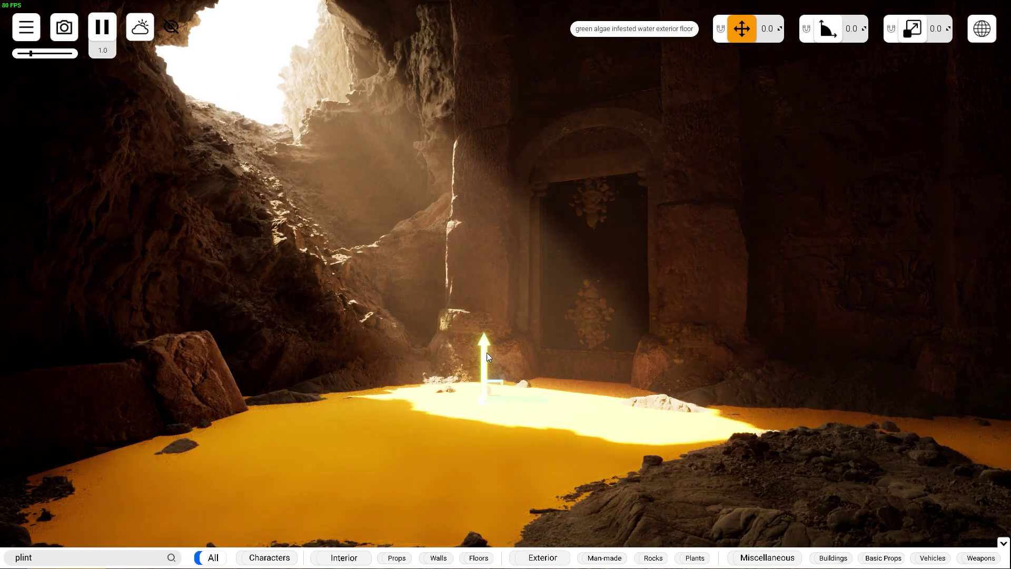
key("Delete")
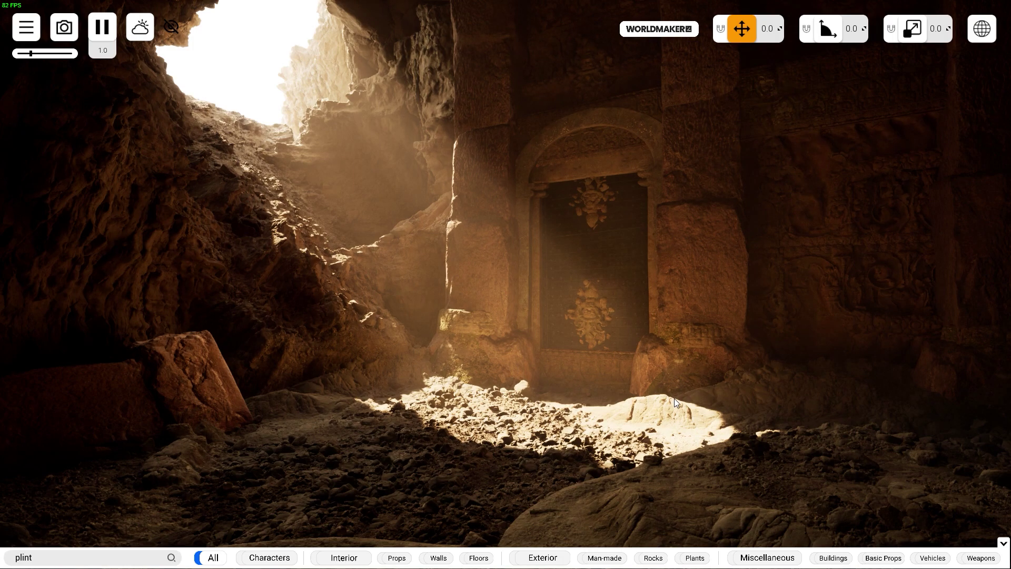
key("s")
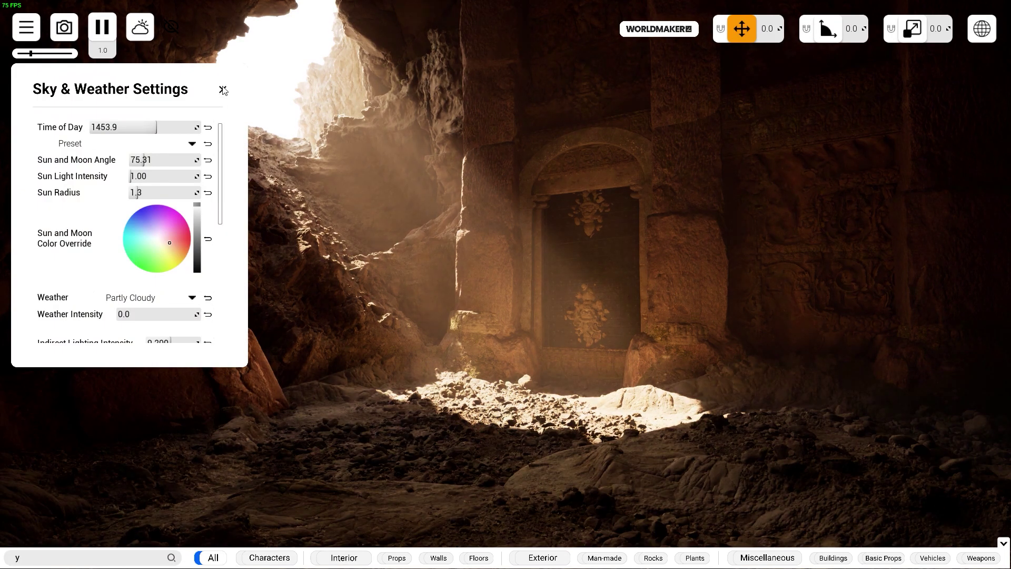
left_click(223, 90)
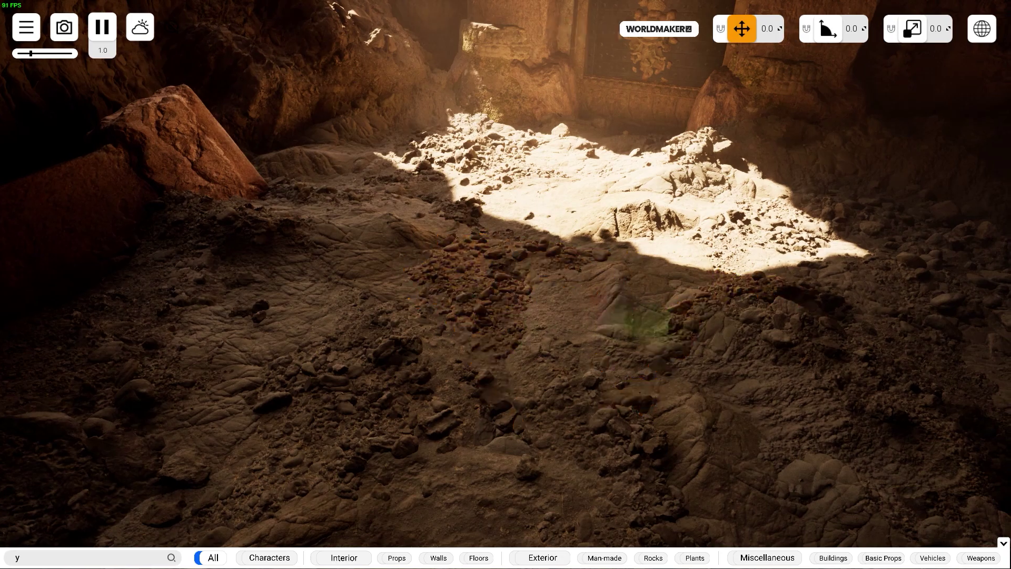
- Move the Ancient Temple Stone pillar across the cave floor in front of the gate, sink it slightly into the ground, and deselect it
key("e")
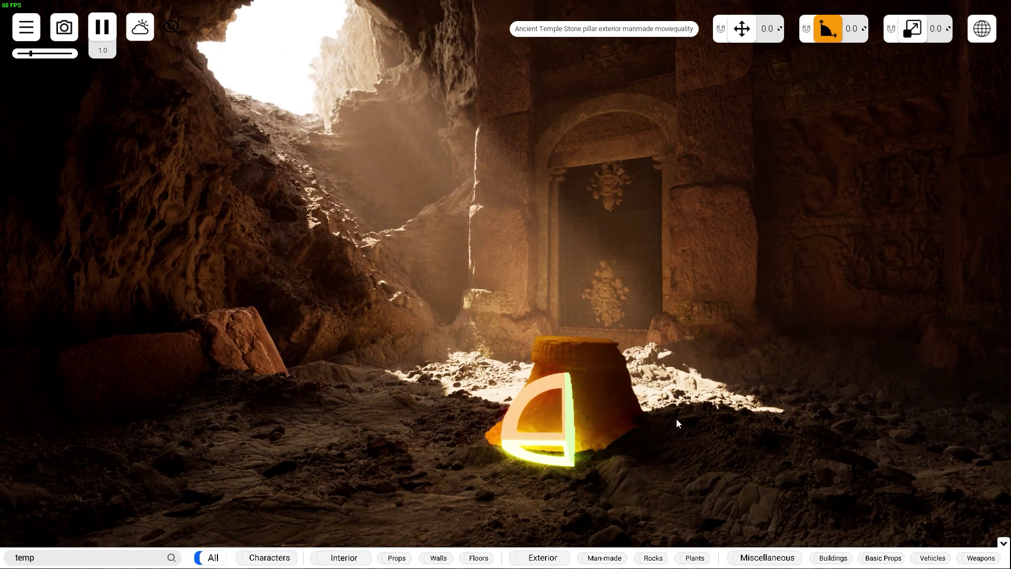
key("w")
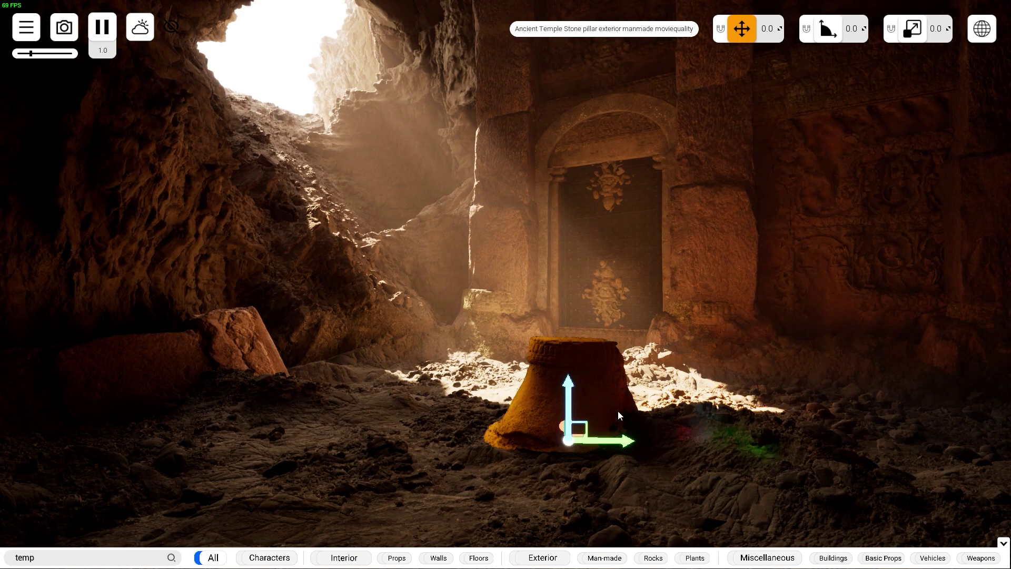
left_click_drag(598, 439, 503, 438)
left_click_drag(474, 387, 474, 404)
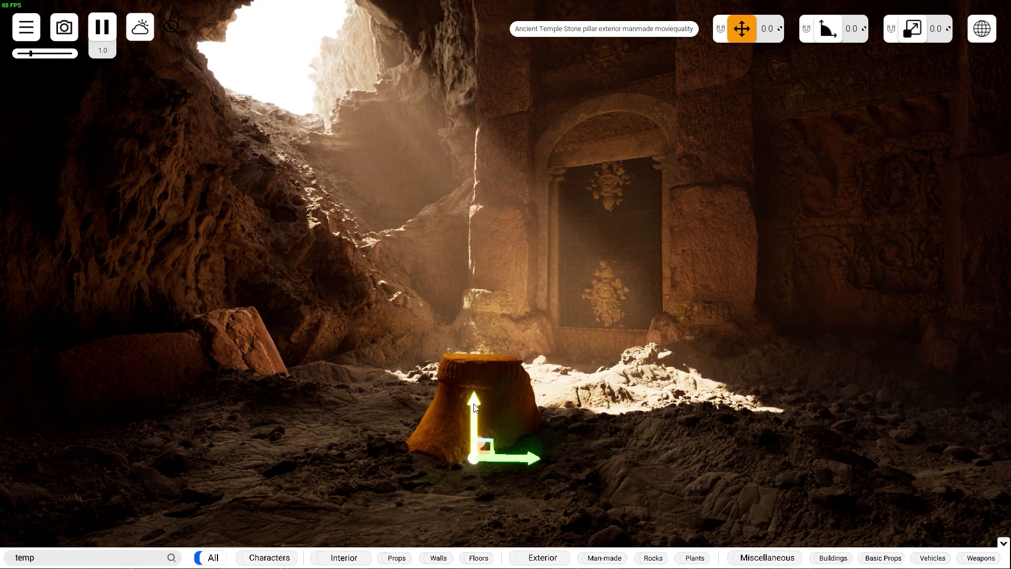
key("Escape")
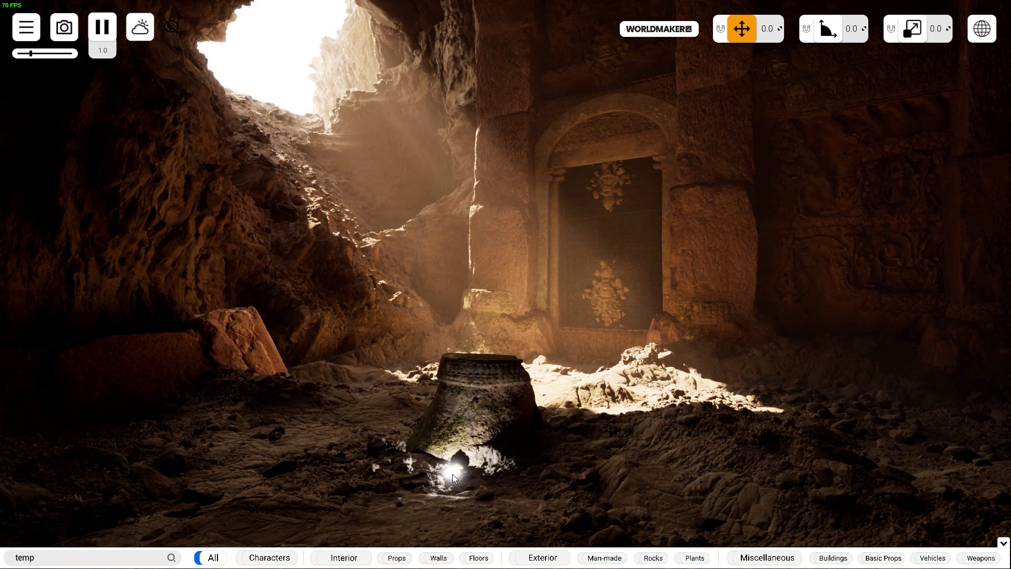
- Raise the light bulb above the stone pillar, set its Mesh Size to 0.726308 and give it a warm orange color
left_click(454, 473)
left_click_drag(455, 431, 446, 220)
left_click_drag(503, 280, 523, 279)
mouse_move(120, 307)
left_mouse_down()
mouse_move(111, 307)
mouse_move(120, 306)
left_mouse_up()
left_click_drag(160, 228, 178, 235)
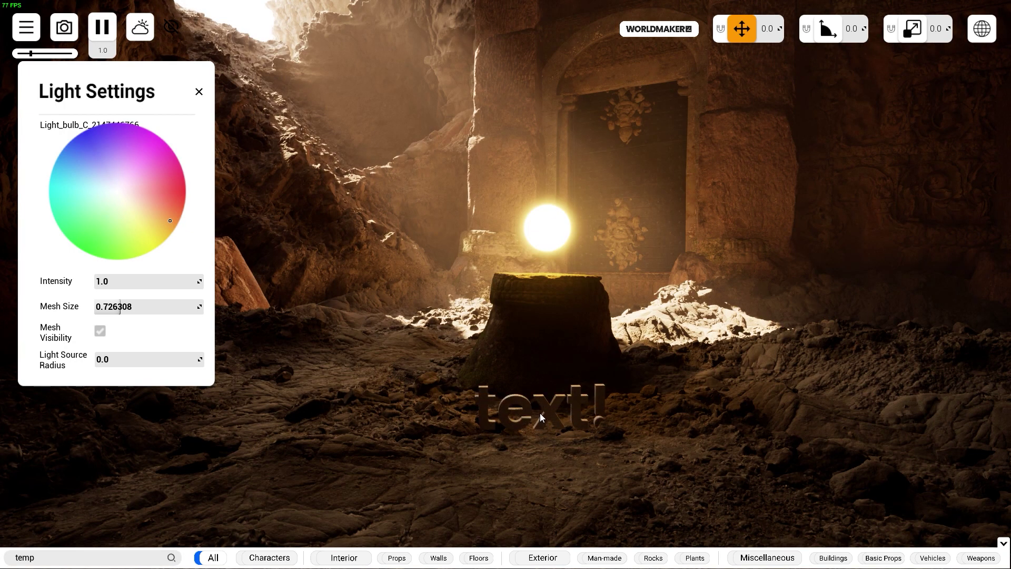
- Select the 3D text and make it read "> <" so its arrowheads point inward around the glowing light bulb
left_click(540, 418)
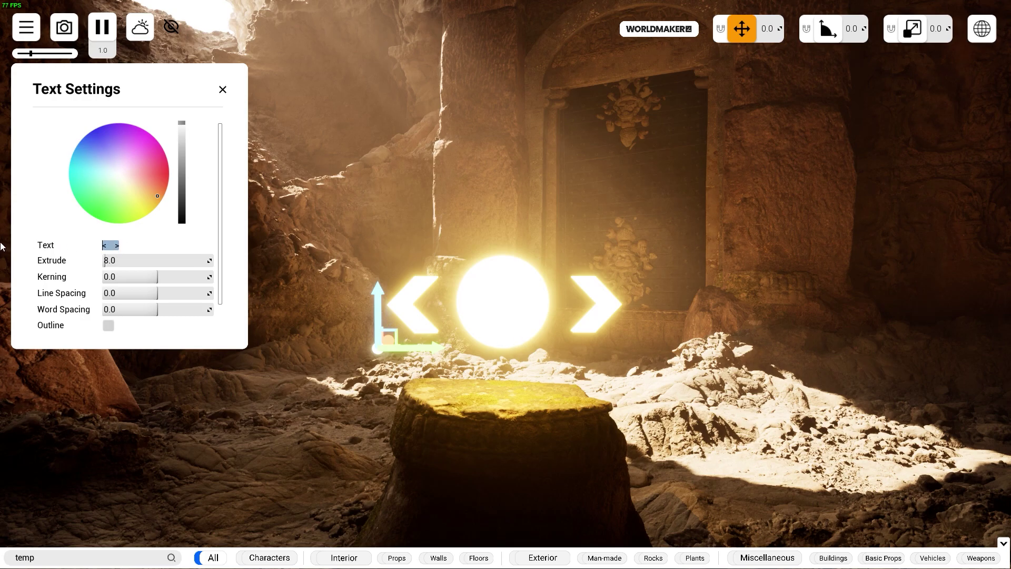
key("BackSpace")
key("BackSpace")
key("BackSpace")
type("<")
key("BackSpace")
type(">")
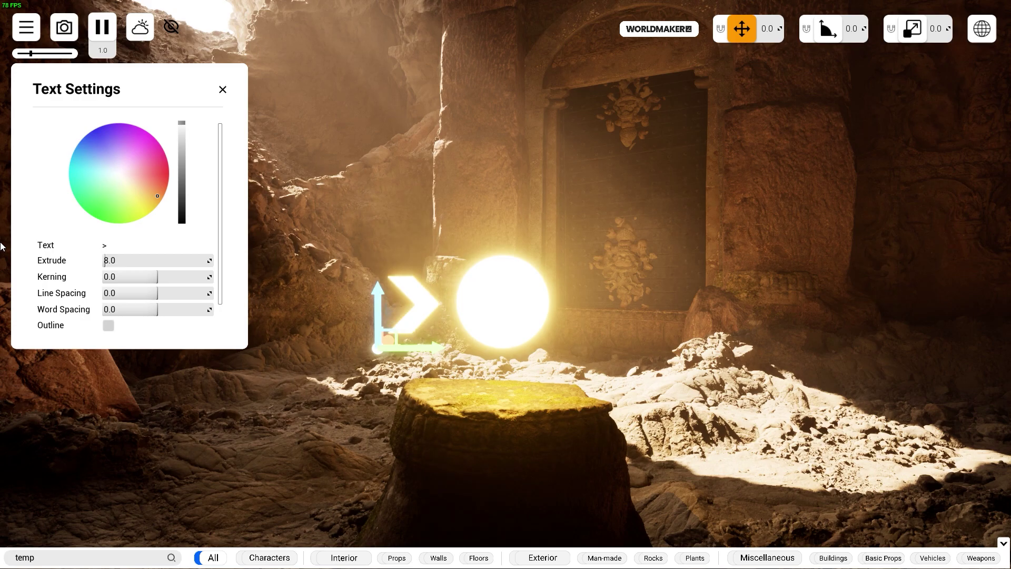
type(" <")
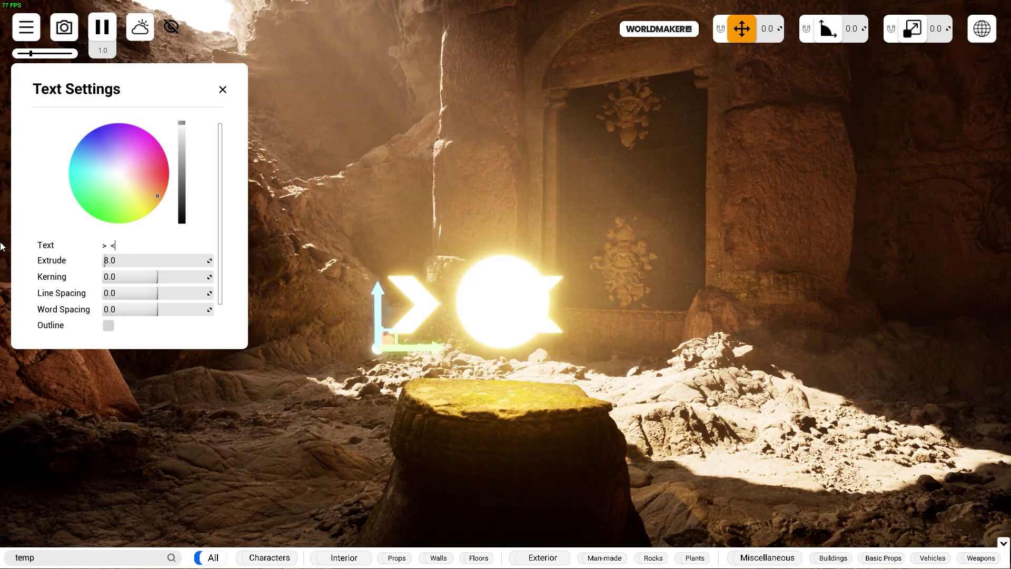
key("Left")
key("BackSpace")
key("BackSpace")
- Move the rotated copy of the "> <" text over the light bulb to form an eight-pointed glowing star
left_click(222, 91)
left_click_drag(423, 300, 424, 168)
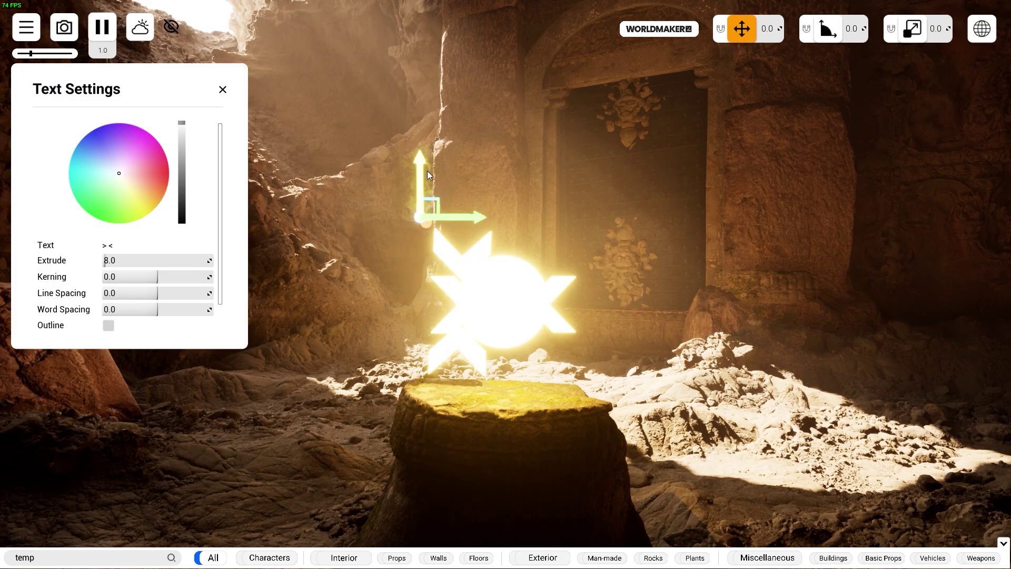
left_click_drag(484, 217, 517, 222)
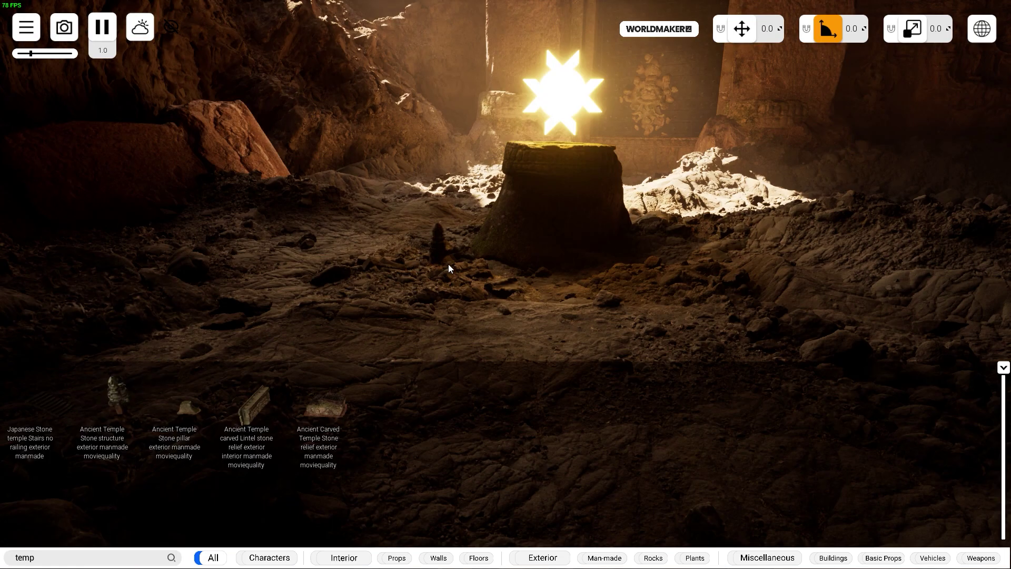
- Scale up the small Ancient Temple Stone structure beside the pedestal
left_click(437, 243)
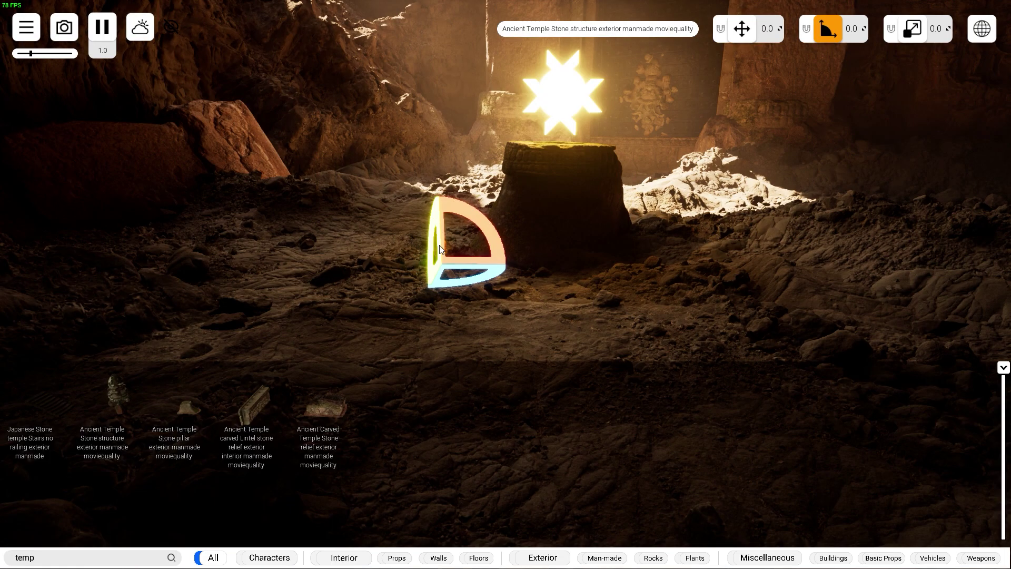
key("r")
left_click_drag(434, 273, 470, 239)
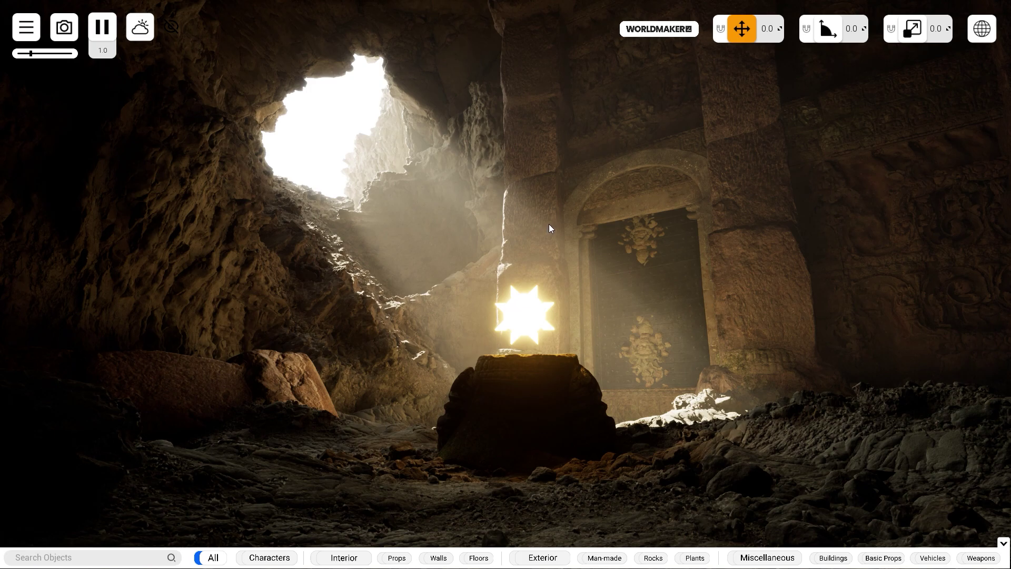
- Enter photo mode, jump to camera bookmark 1 and set Camera Shake to 0.27
left_click(64, 28)
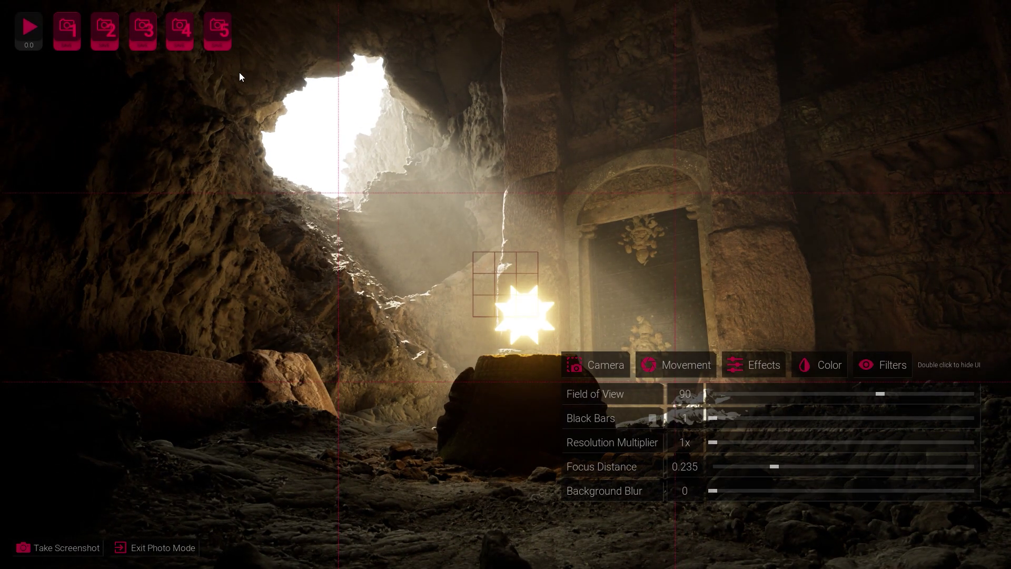
left_click(71, 21)
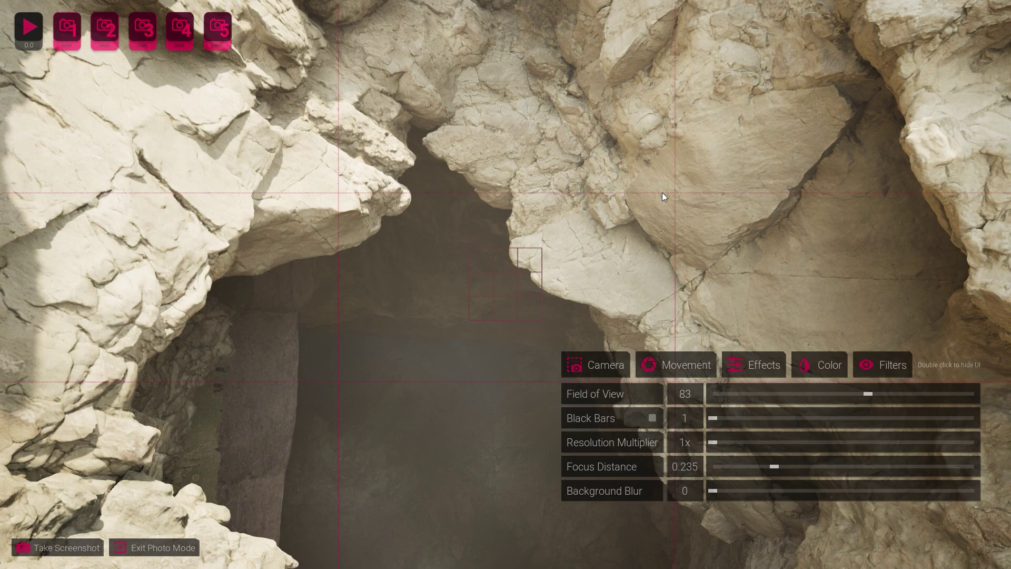
left_click(681, 363)
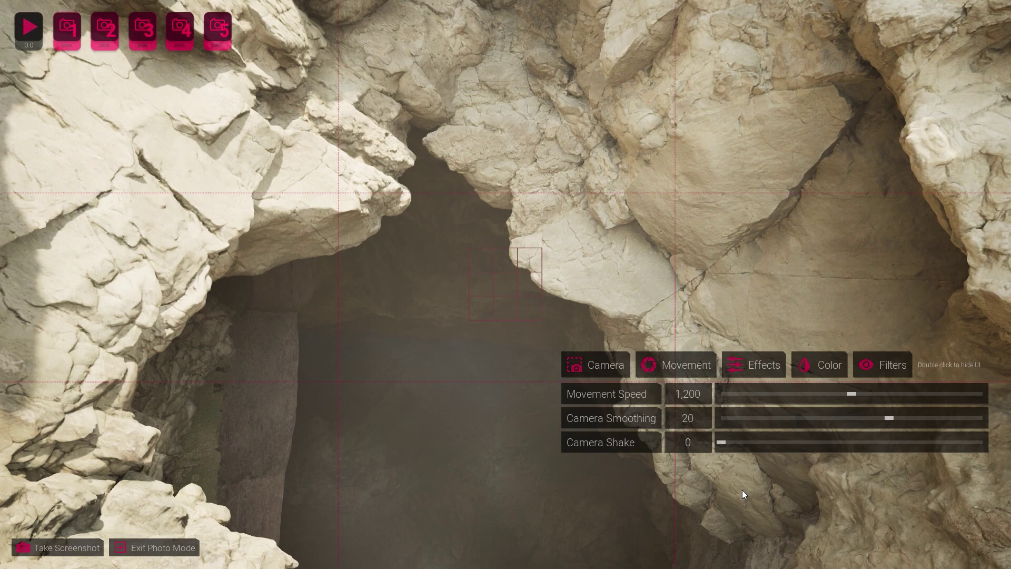
mouse_move(721, 442)
left_mouse_down()
mouse_move(820, 441)
mouse_move(732, 442)
left_mouse_up()
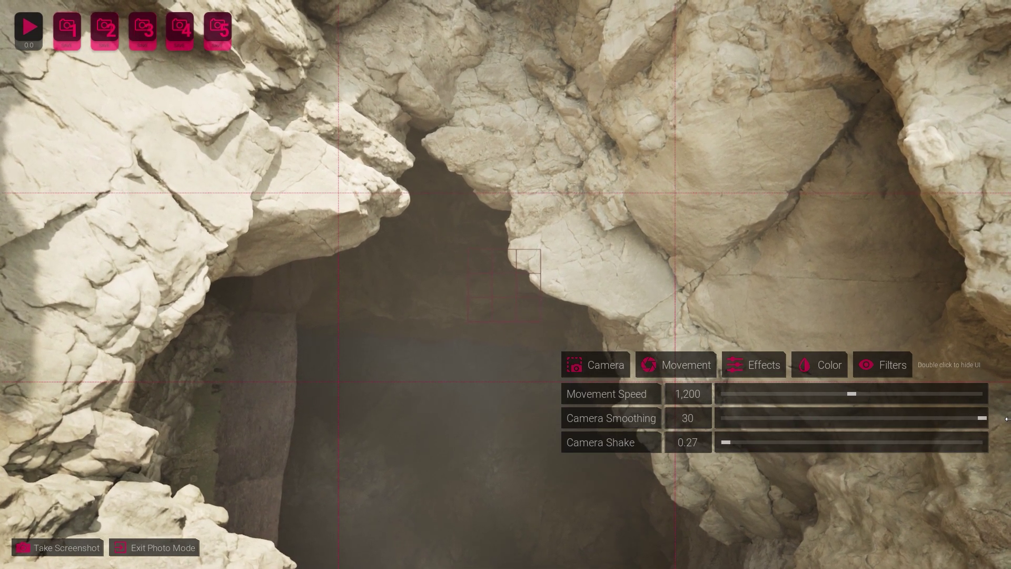
- Test the camera movement with Camera Smoothing at 30, and set it back to 2
left_click(732, 418)
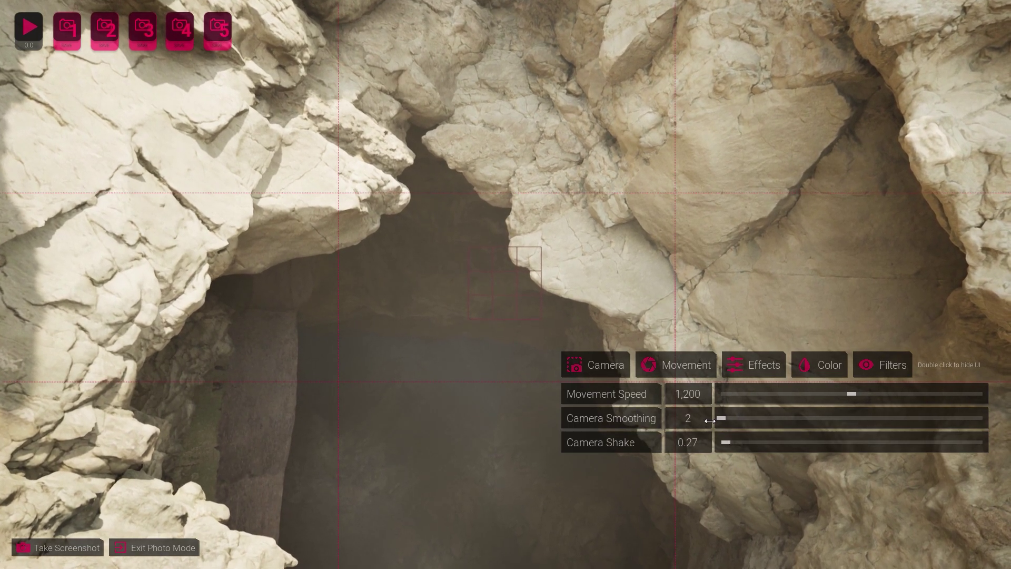
left_click_drag(785, 418, 1007, 413)
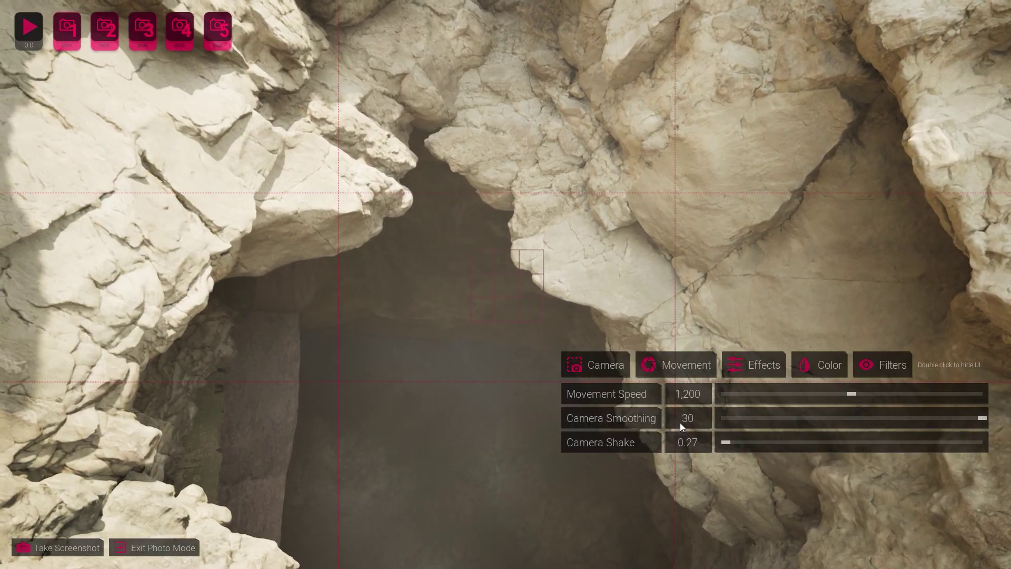
left_click_drag(594, 306, 705, 304)
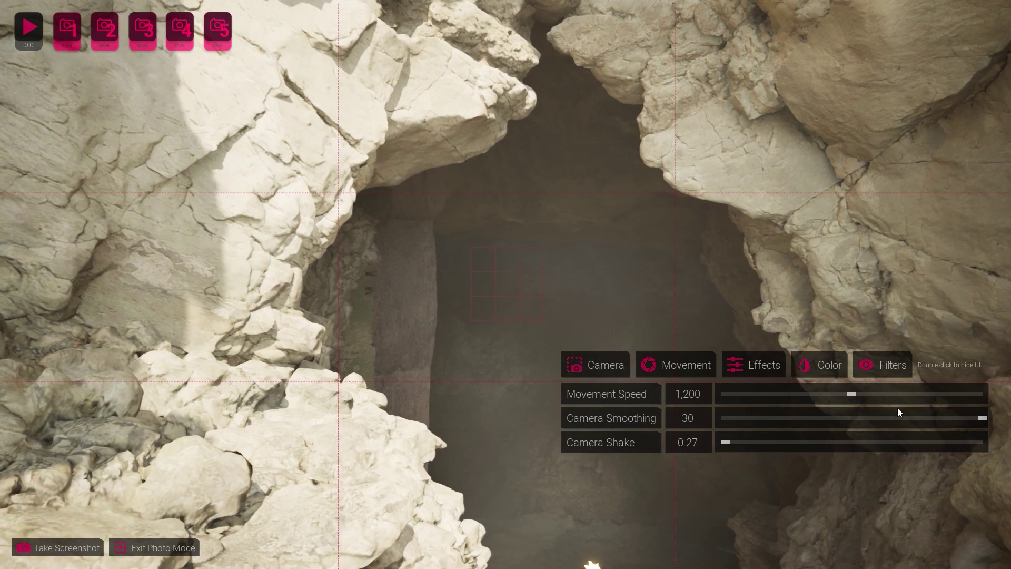
left_click_drag(737, 411, 718, 417)
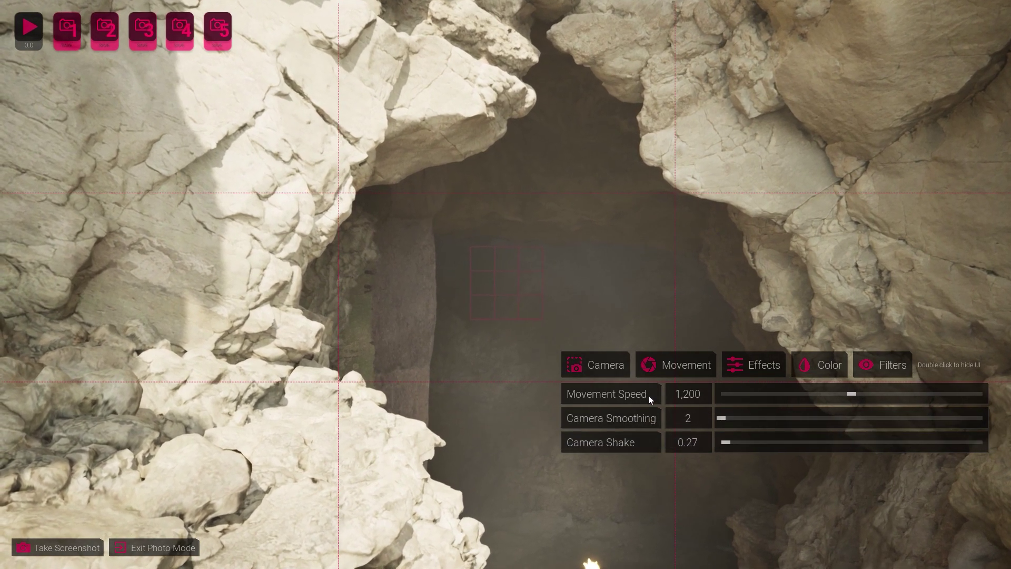
mouse_move(706, 304)
left_mouse_down()
mouse_move(295, 311)
mouse_move(263, 273)
mouse_move(464, 294)
mouse_move(748, 295)
mouse_move(690, 316)
mouse_move(531, 306)
mouse_move(621, 297)
mouse_move(706, 329)
mouse_move(711, 363)
mouse_move(626, 369)
mouse_move(543, 361)
mouse_move(506, 337)
mouse_move(711, 297)
left_mouse_up()
left_click_drag(684, 357, 716, 264)
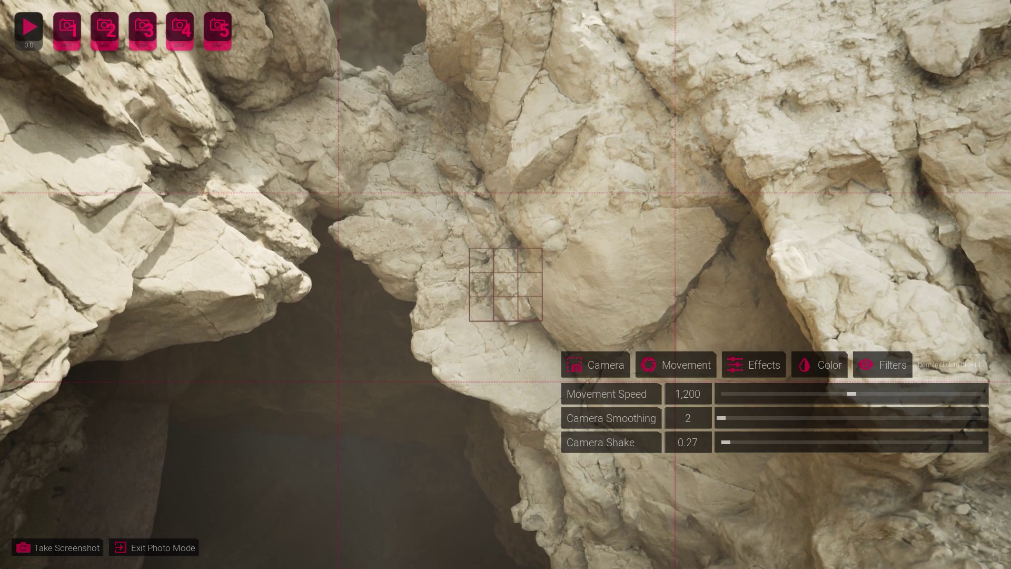
- Fly the camera through the cave interior and back out to its rocky entrance at Movement Speed 1,200
key("w")
left_click_drag(679, 331, 327, 421)
key("w")
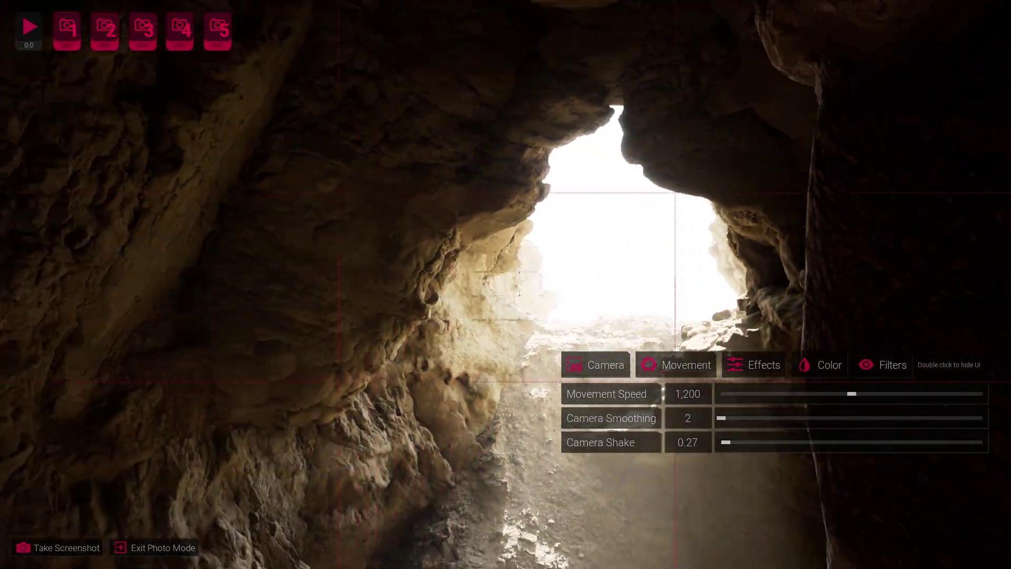
key("w")
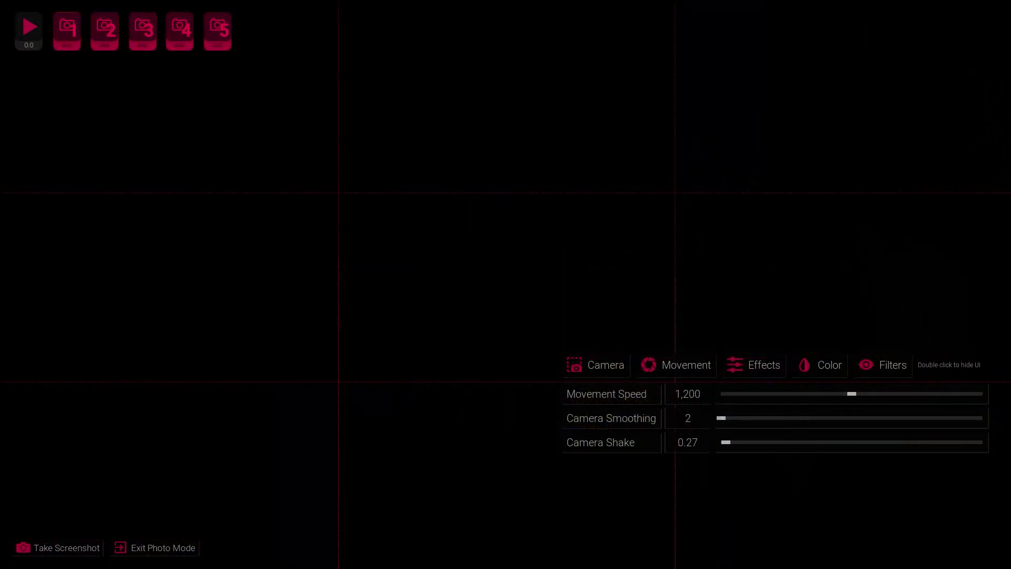
key("w")
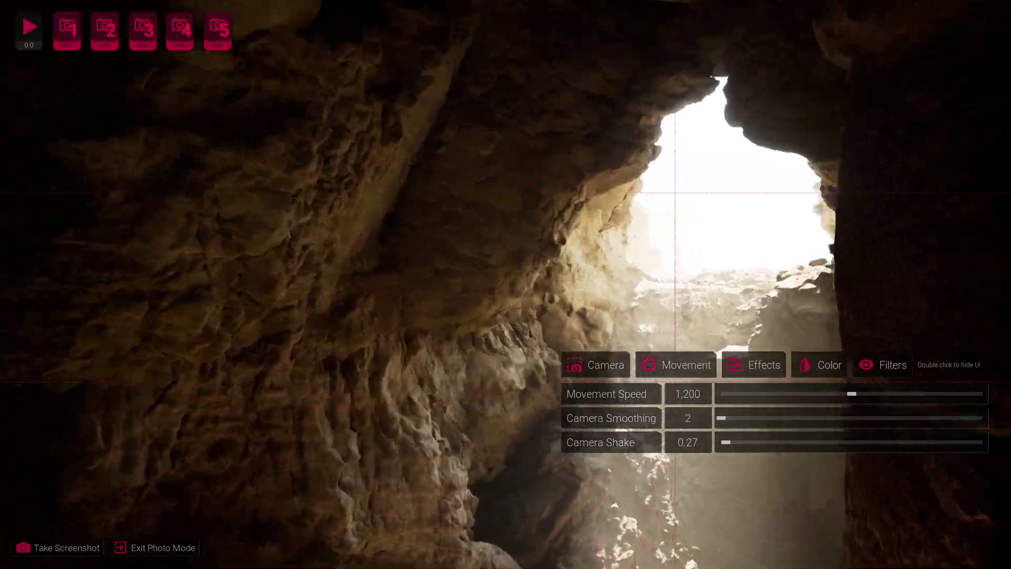
key("w")
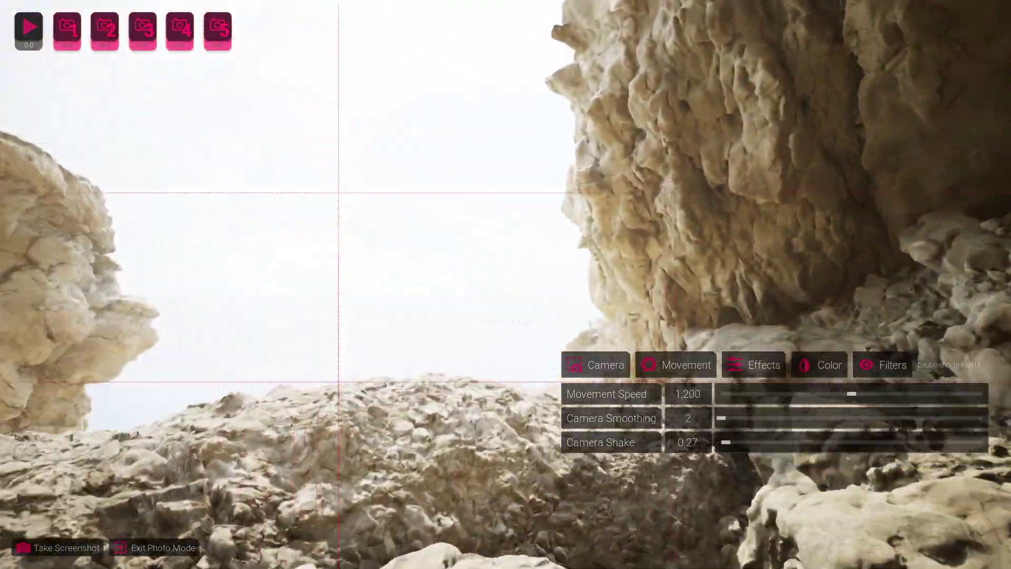
key("w")
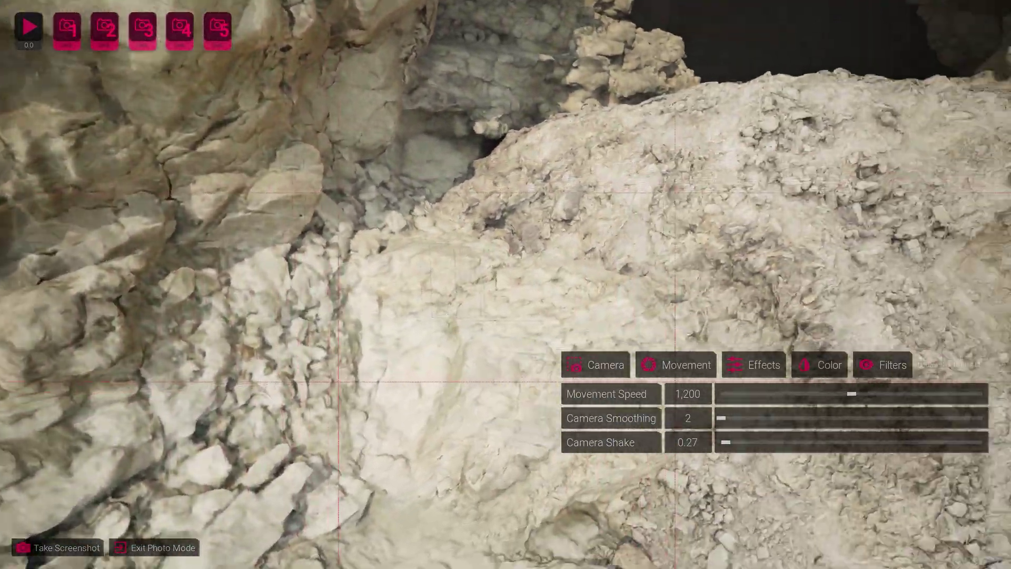
key("w")
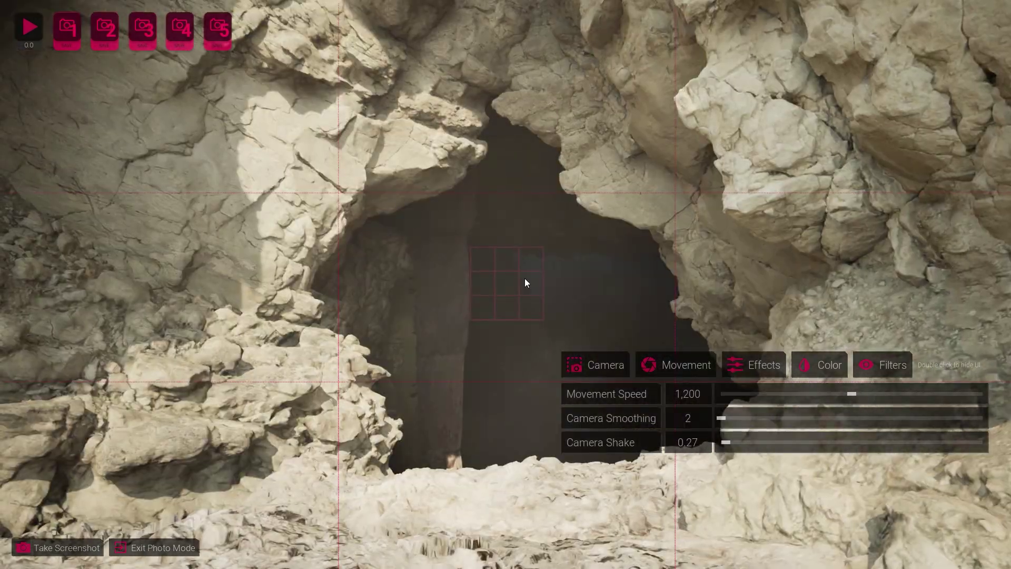
key("w")
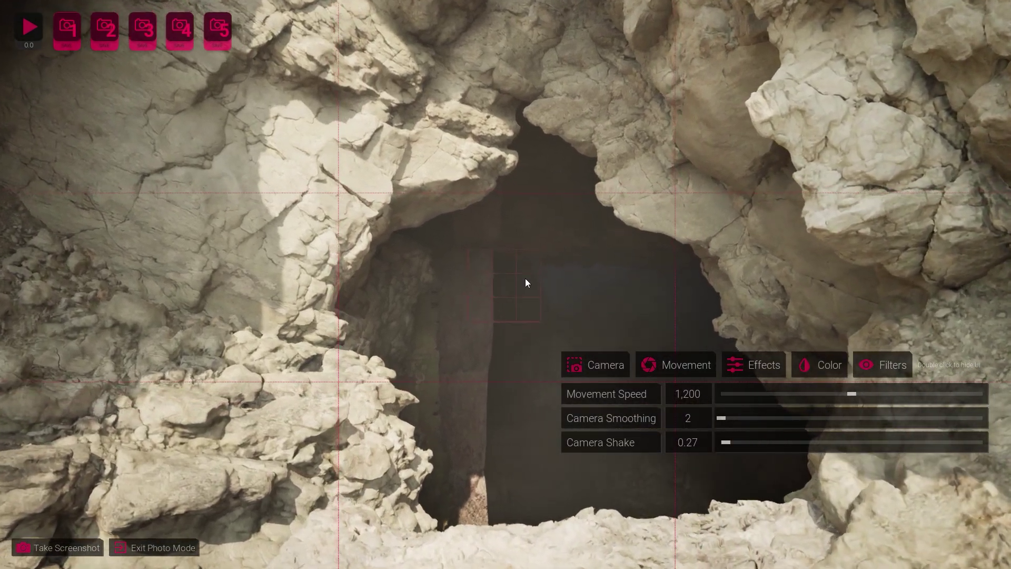
- Set the camera's Movement Speed to 82 and raise it gradually to 261 while flying into the cave
left_click(787, 394)
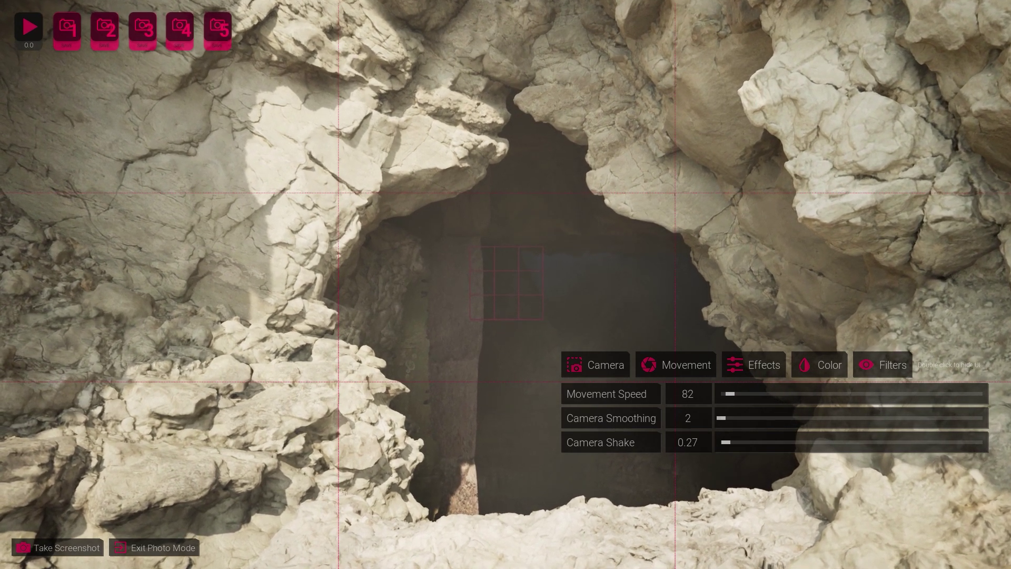
key("w")
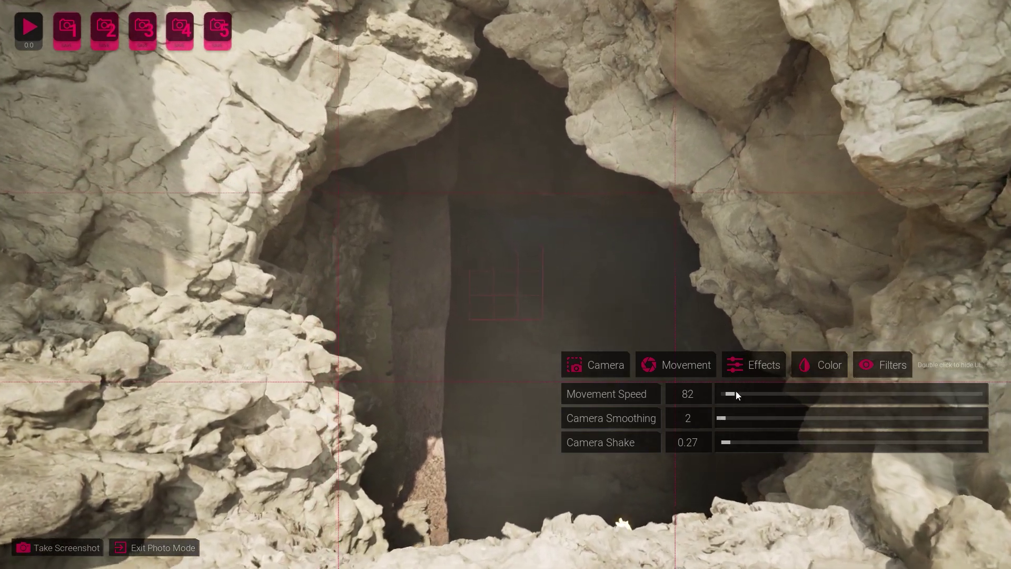
left_click(735, 394)
scroll(738, 337, "up", 2)
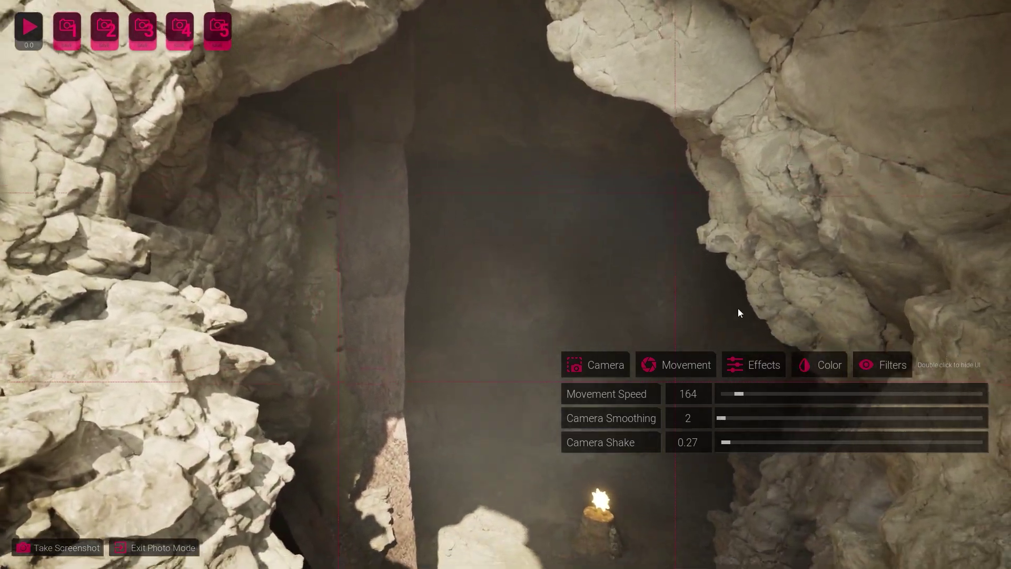
scroll(736, 307, "up", 2)
scroll(737, 307, "up", 3)
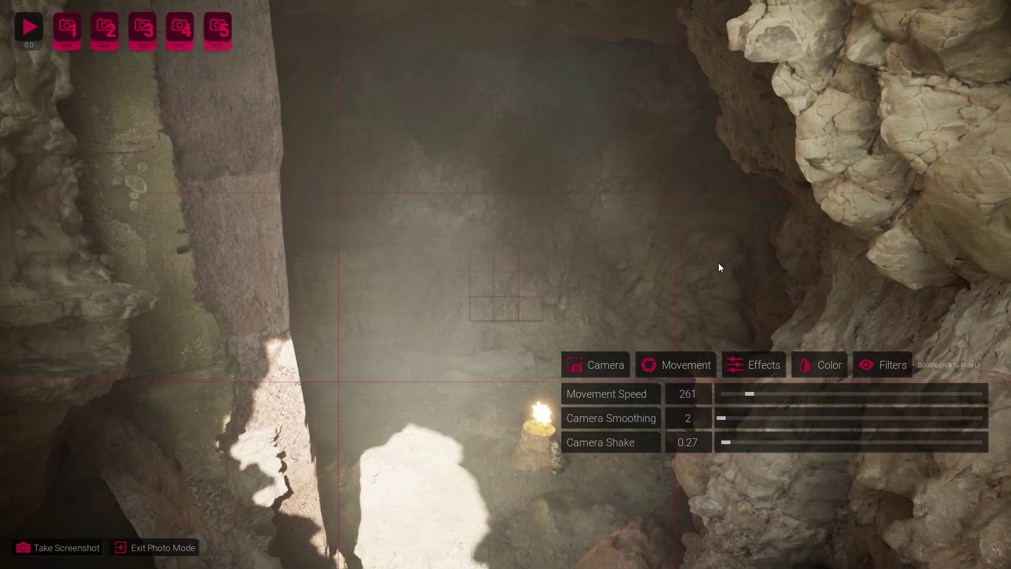
- View the glowing star and arched gate in a fly-through with the photo controls hidden, and return to camera bookmark 1
double_click(719, 263)
key("w")
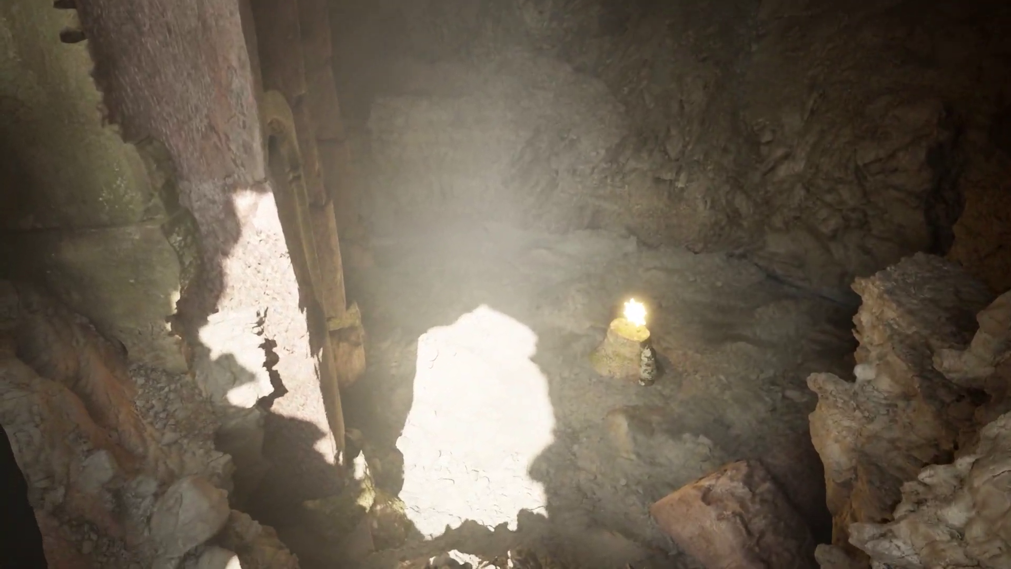
key("w")
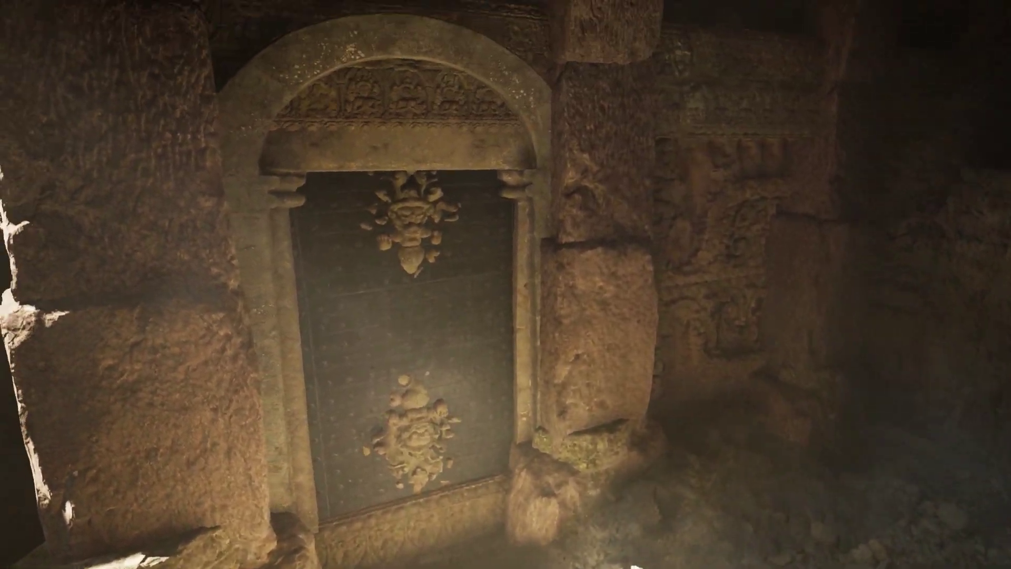
double_click(836, 251)
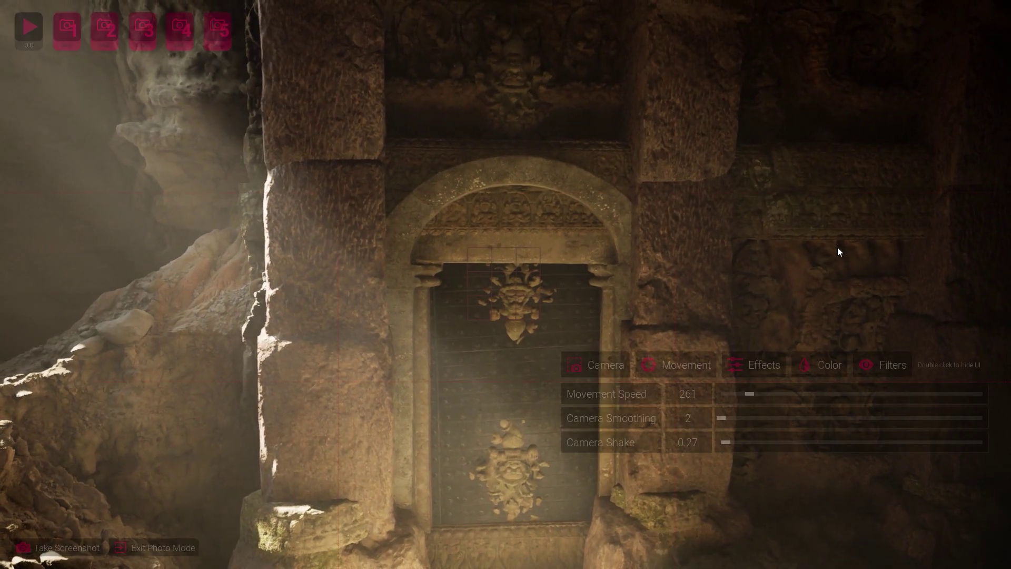
left_click(73, 21)
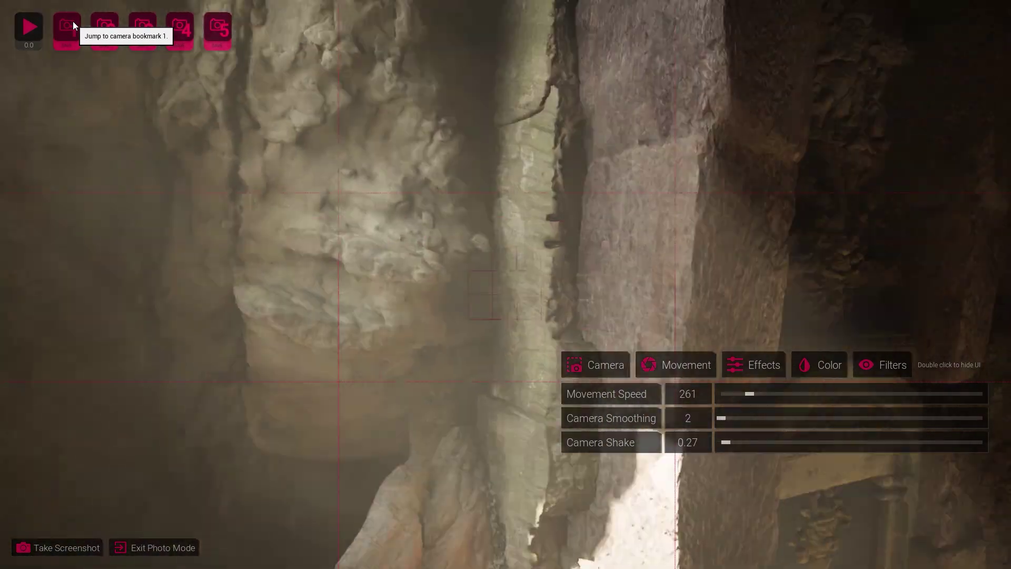